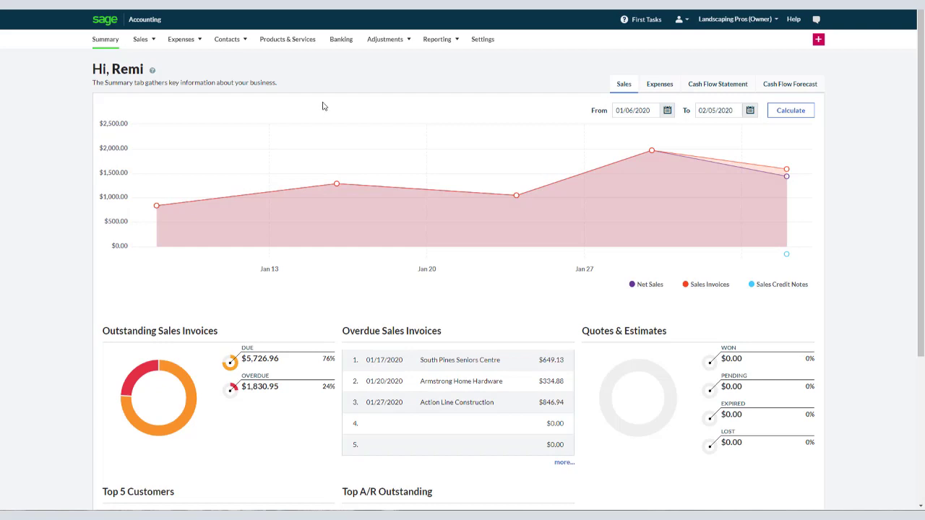
Start adding a new bank account in Banking and set its account type to Savings.
left_click(342, 46)
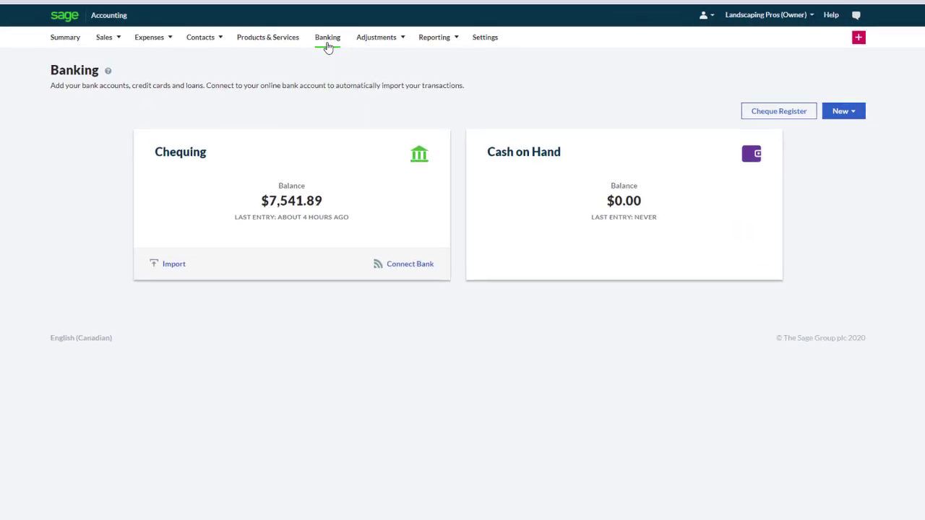
left_click(855, 118)
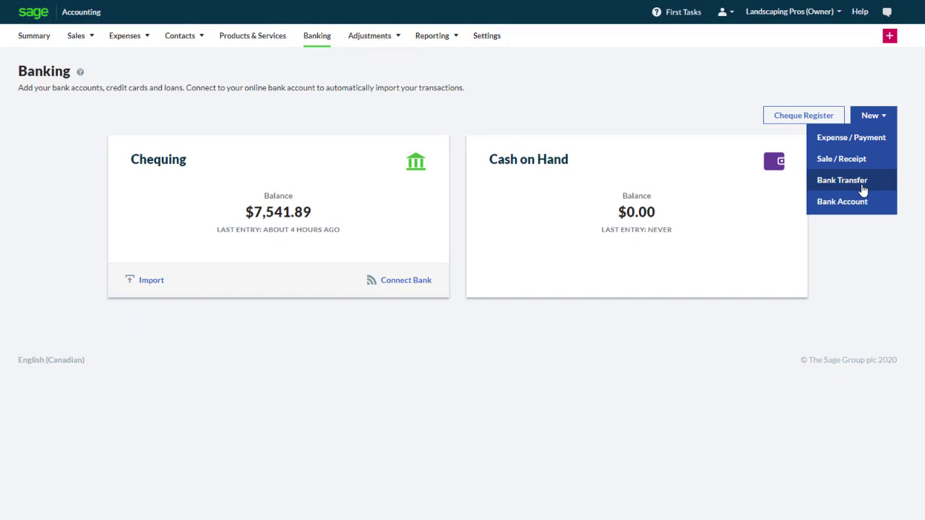
left_click(860, 203)
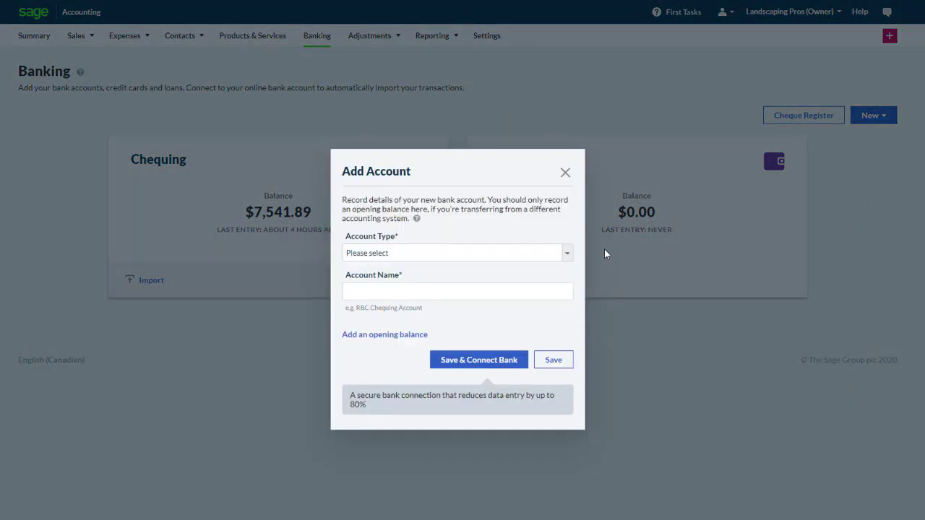
left_click(568, 256)
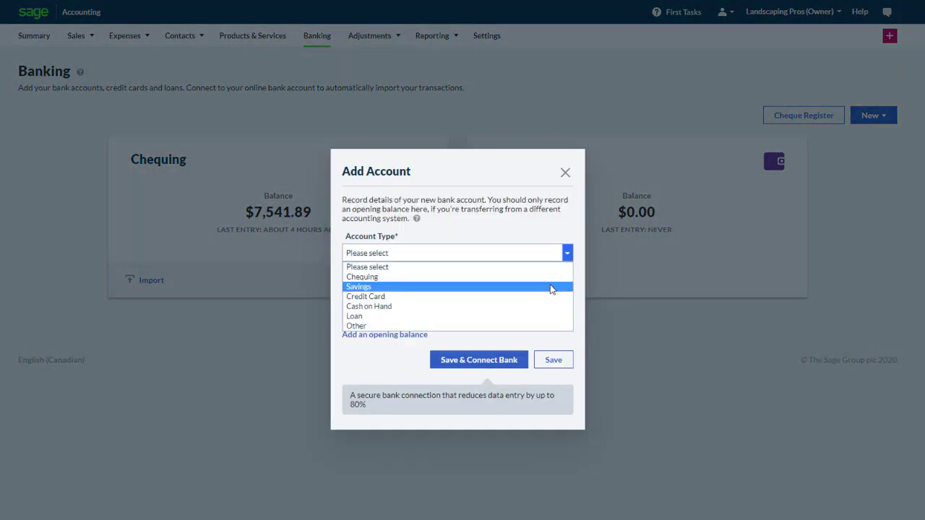
left_click(553, 287)
Name the new account "Savings account", enter its account number, and save it without connecting a bank.
left_click(544, 289)
type("Sa")
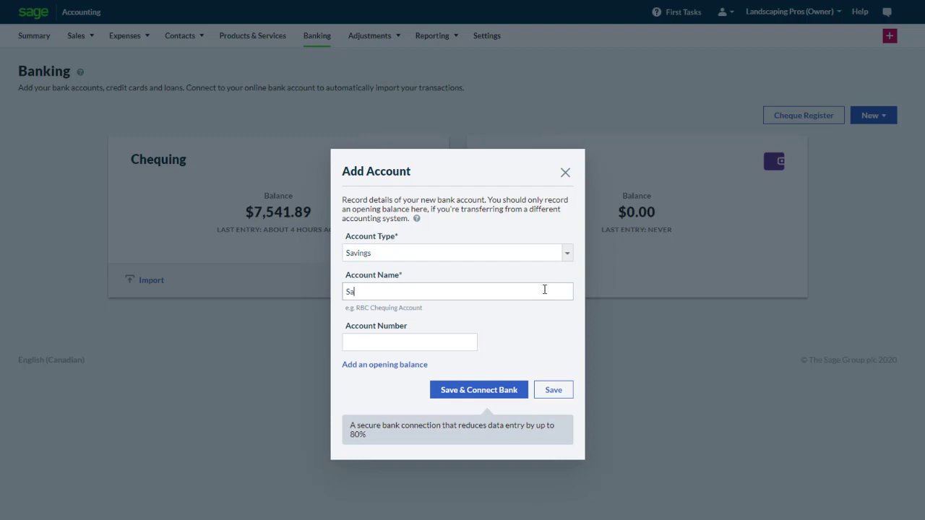
type("vings account")
left_click(469, 345)
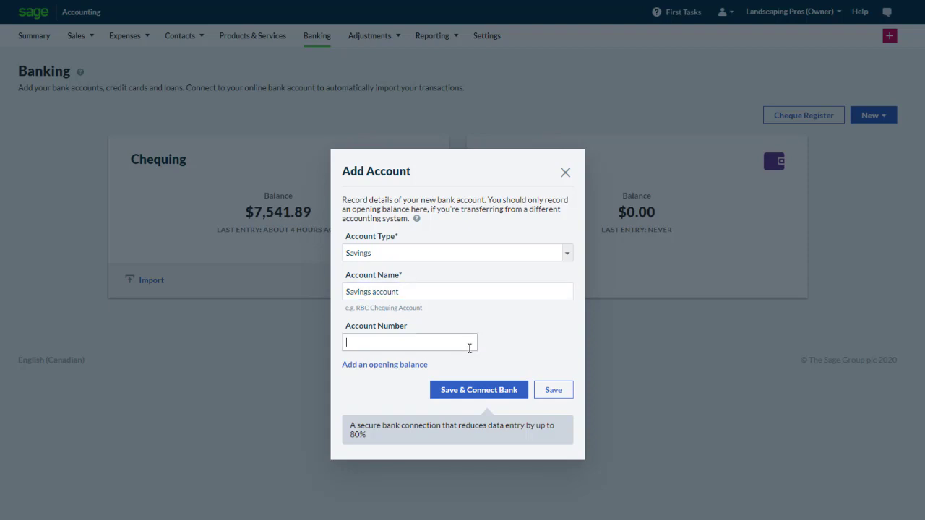
type("1234567890")
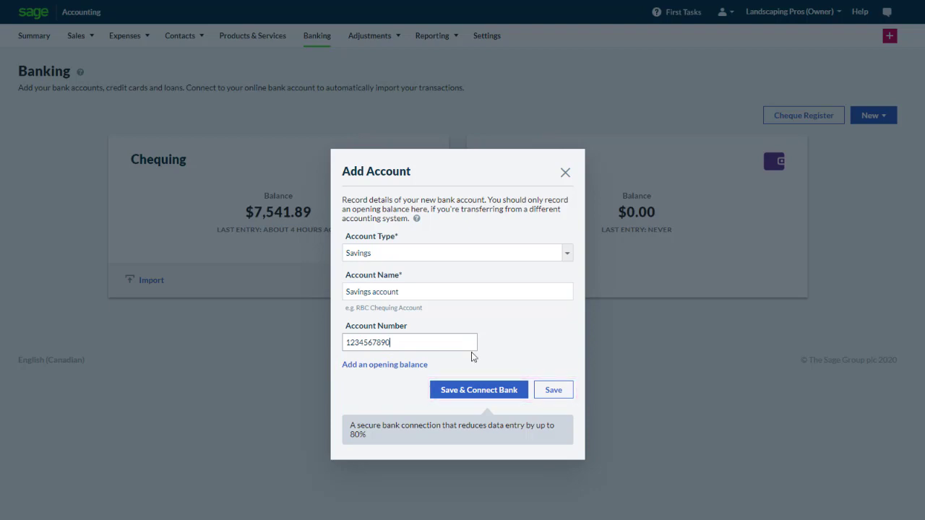
left_click(556, 391)
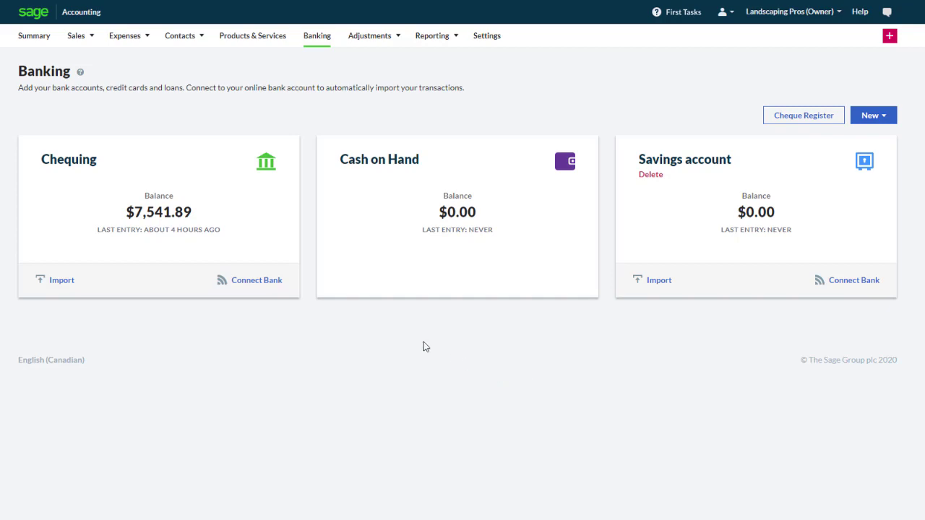
Start a bank connection for the Chequing account with TD Canada Trust and accept the terms and conditions.
left_click(258, 283)
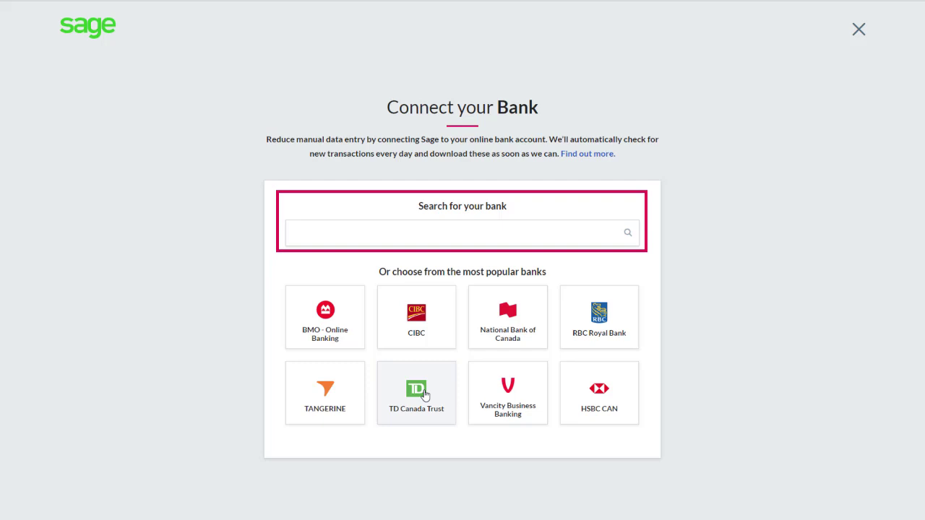
left_click(425, 394)
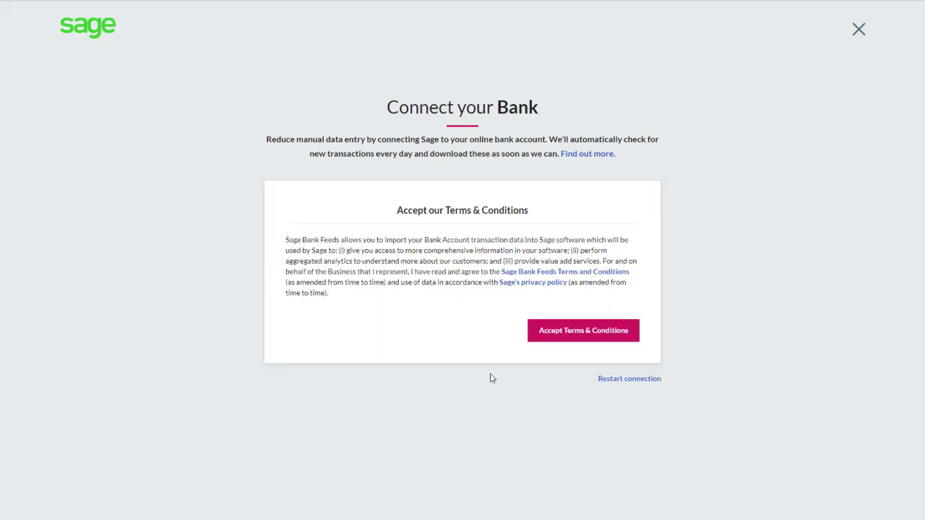
left_click(574, 336)
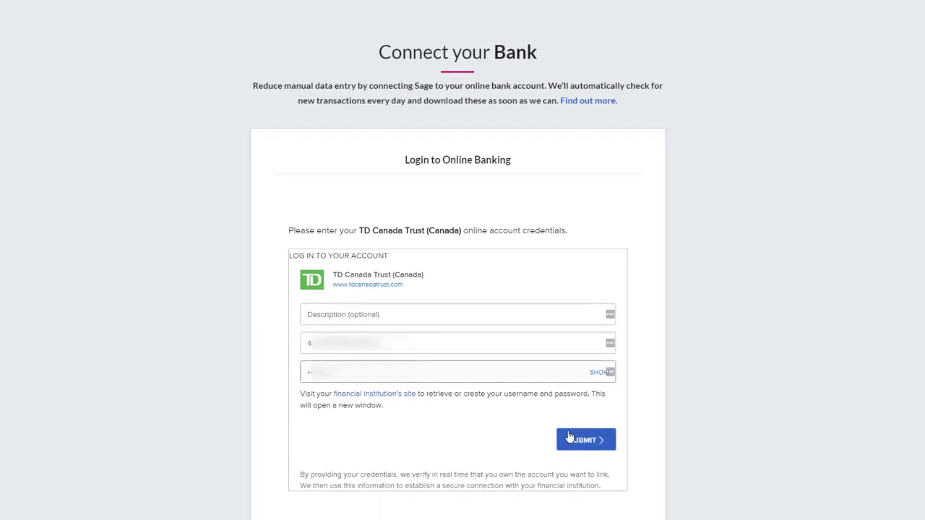
Submit the online banking username and password, and choose TD EVERY DAY CHEQUING ACCOUNT as the account to connect.
left_click(577, 439)
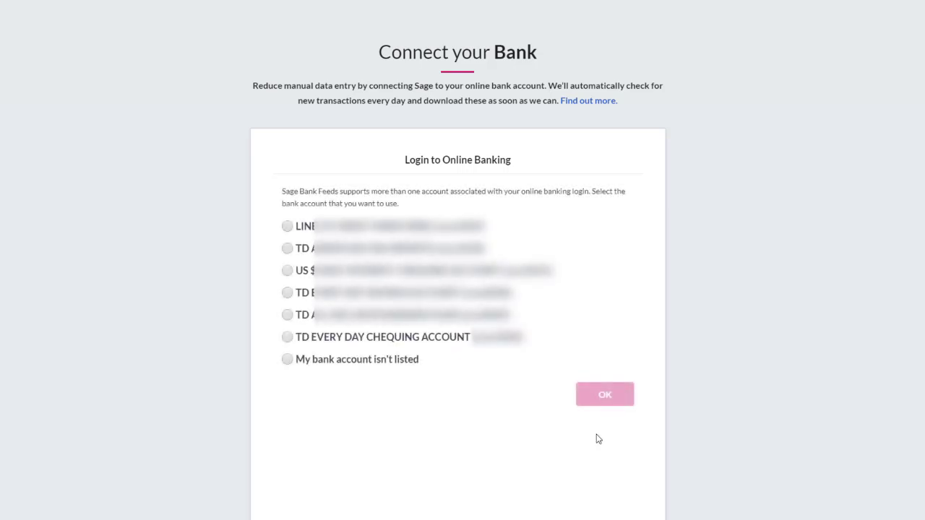
left_click(287, 337)
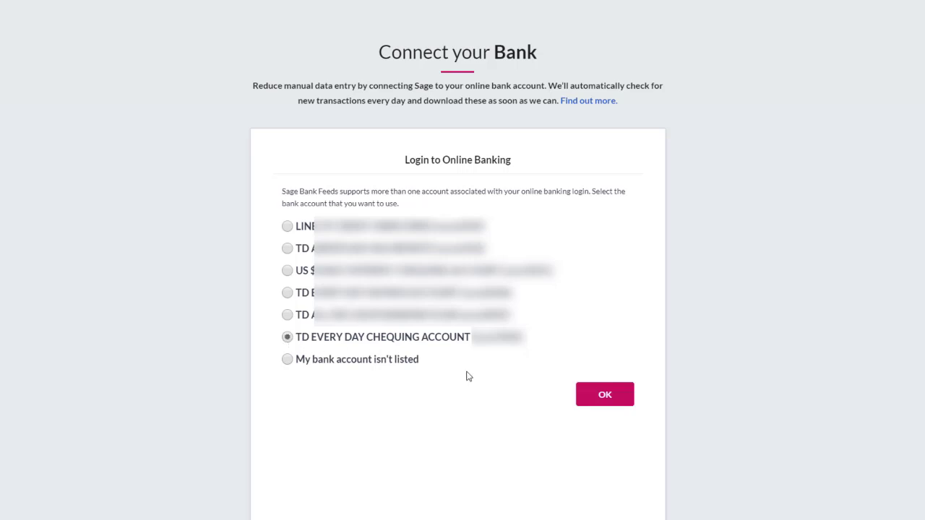
left_click(597, 400)
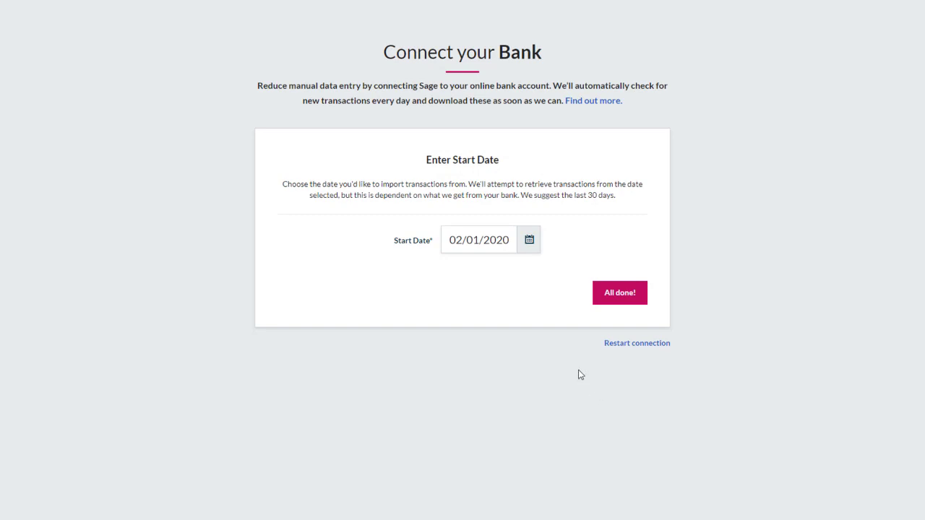
Set the transaction import start date to 01/01/2020 and finish the bank connection.
left_click(532, 245)
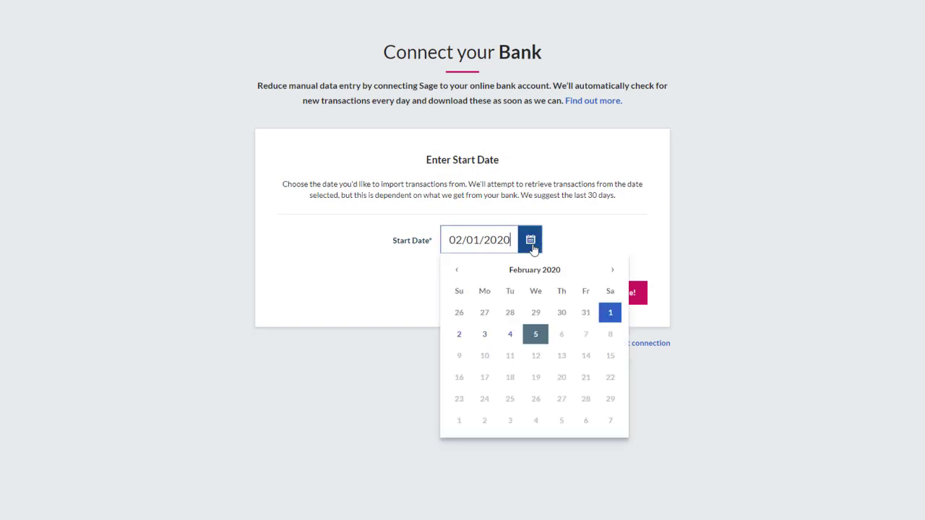
left_click(456, 270)
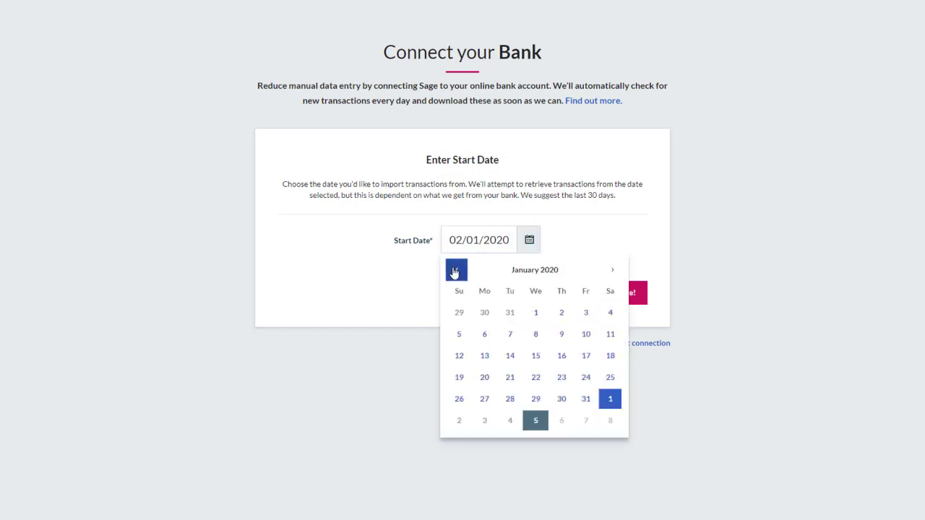
left_click(536, 314)
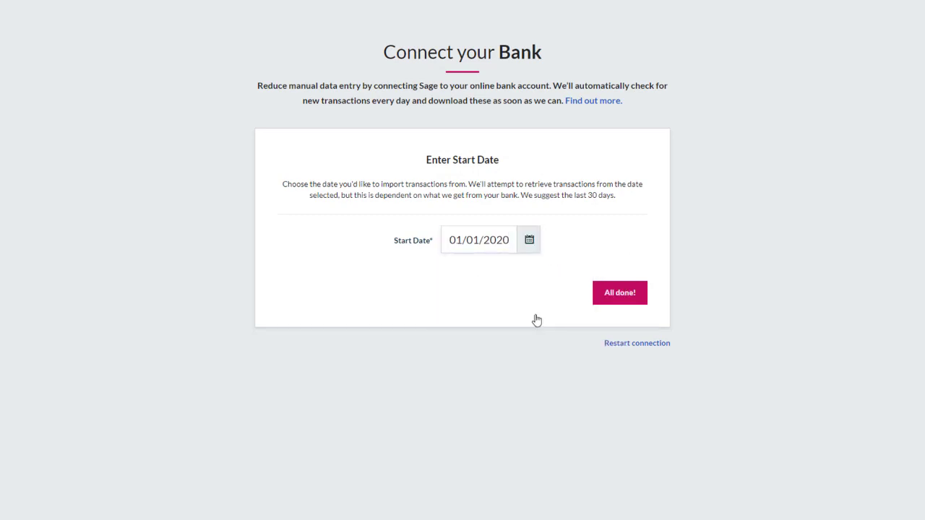
left_click(612, 299)
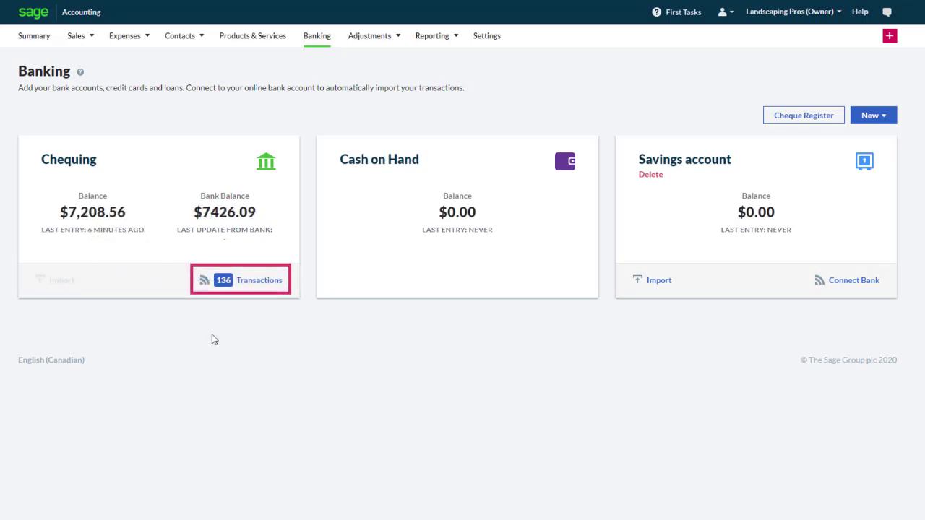
Open the incoming bank transactions for Chequing and bring up the matching options for Deposit 45546.
left_click(243, 287)
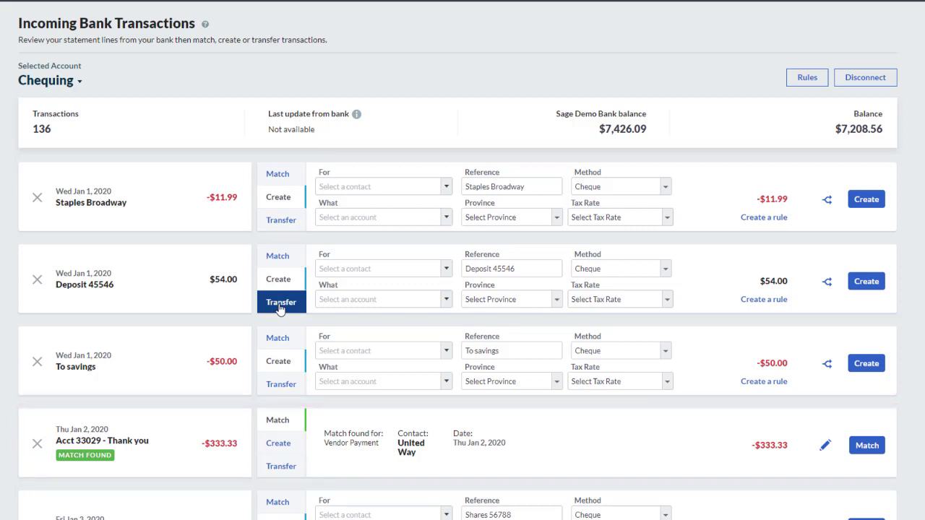
left_click(280, 258)
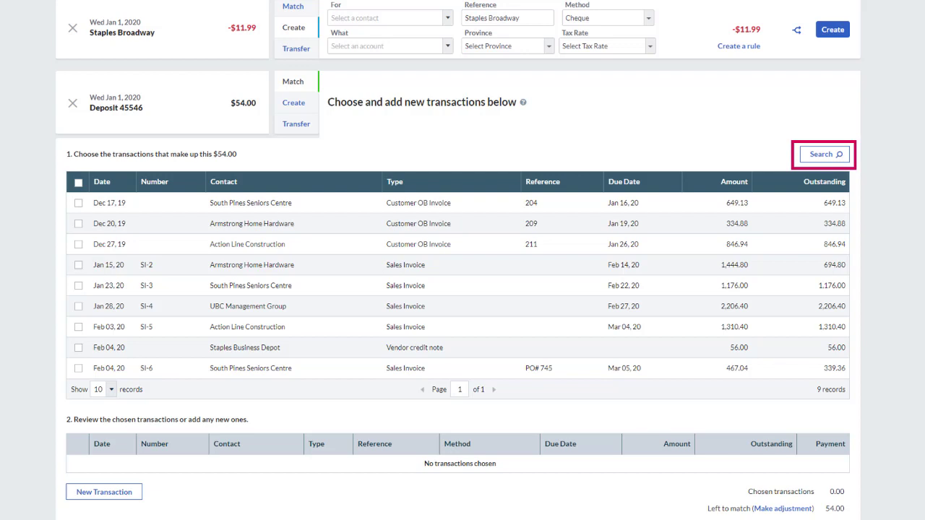
scroll(79, 224, "down", 3)
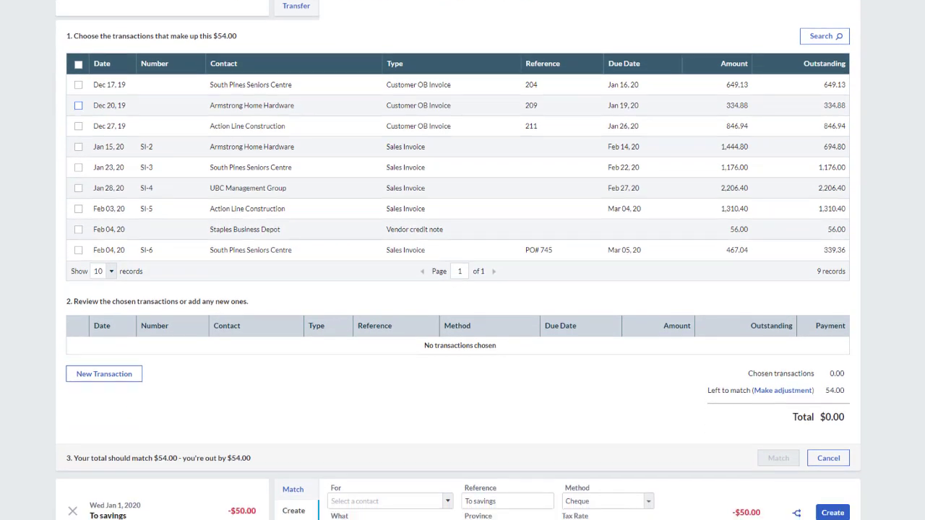
scroll(458, 260, "down", 1)
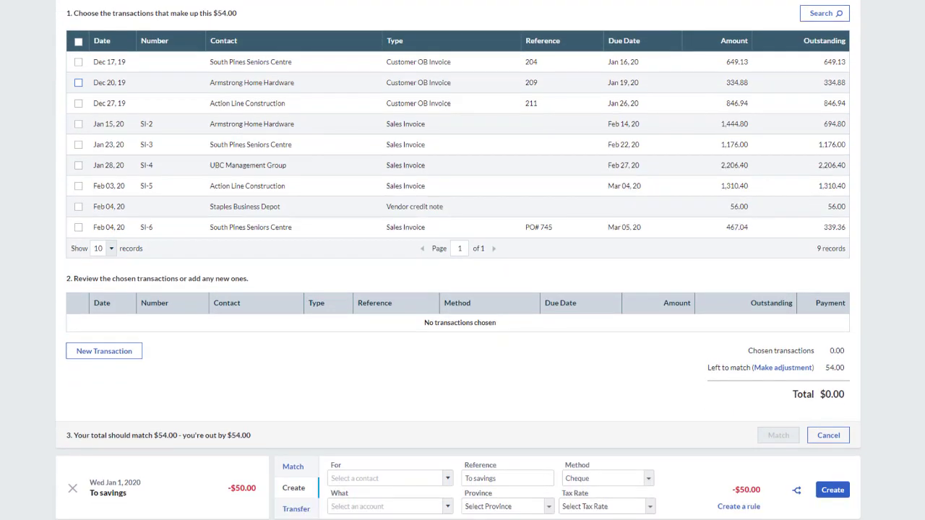
left_click(128, 353)
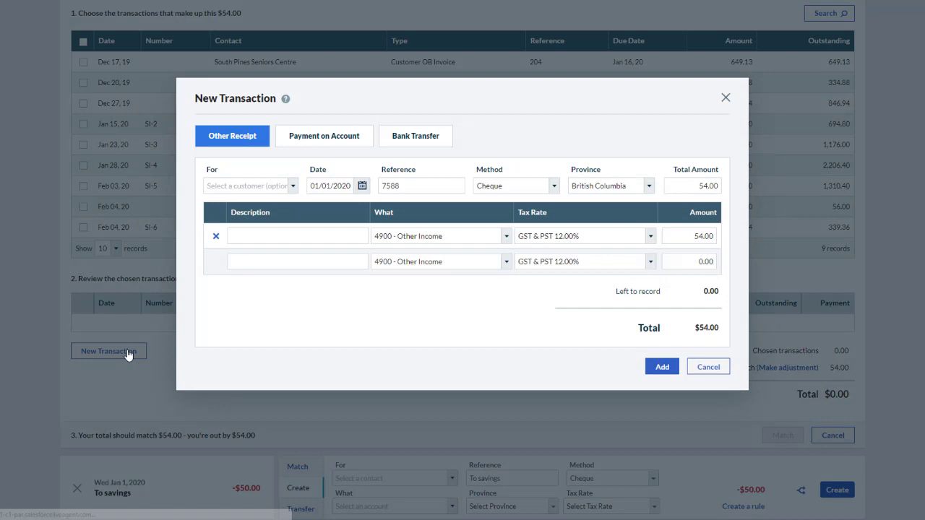
left_click(305, 139)
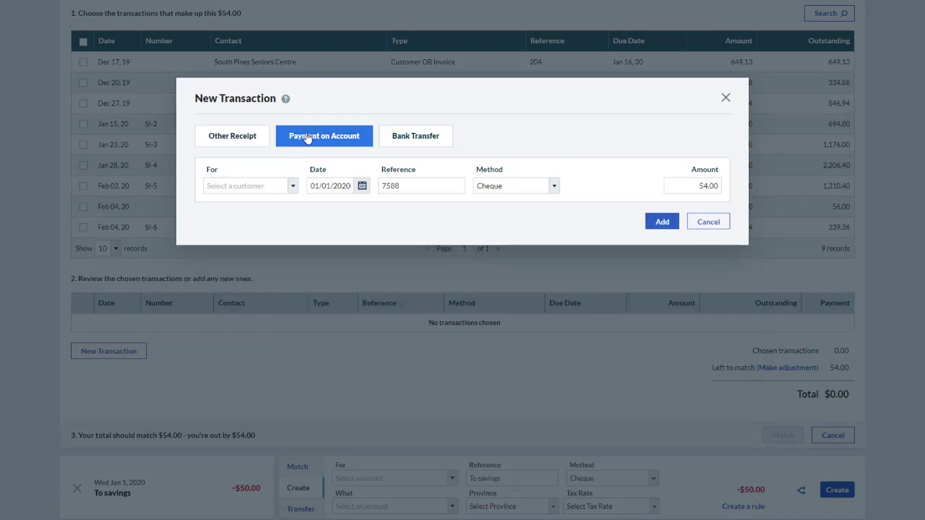
left_click(718, 228)
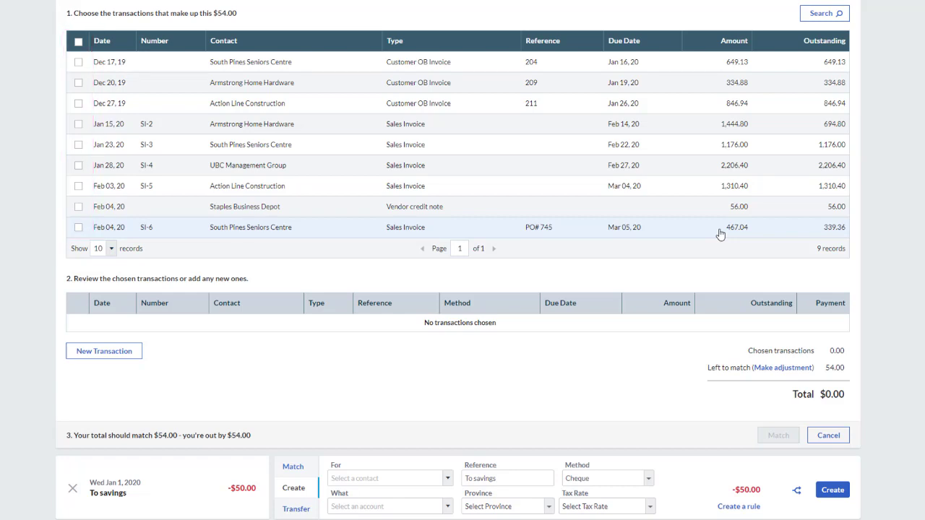
Match Deposit 45546 to Armstrong Home Hardware's opening balance invoice with reference 209, using a payment amount of 54.
left_click(79, 84)
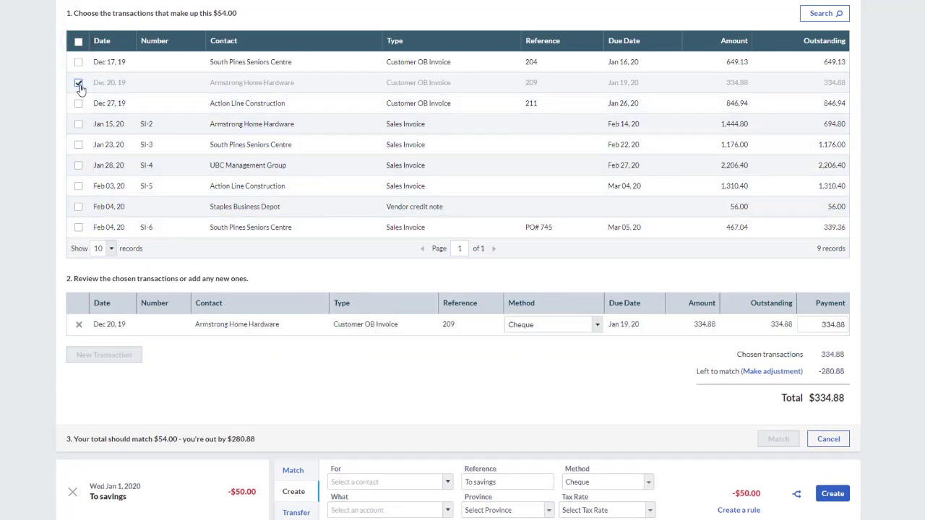
left_click(597, 329)
left_click(642, 348)
left_click(831, 325)
type("54")
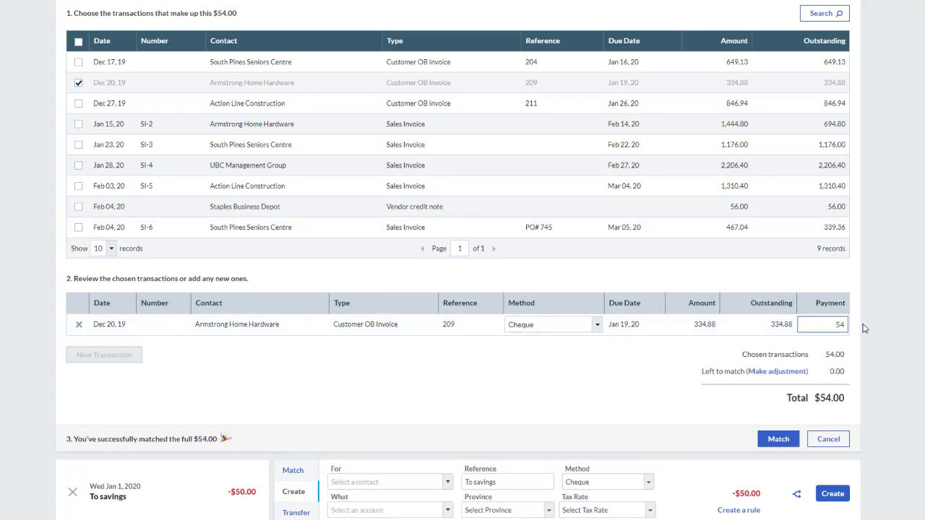
left_click(864, 329)
left_click(776, 440)
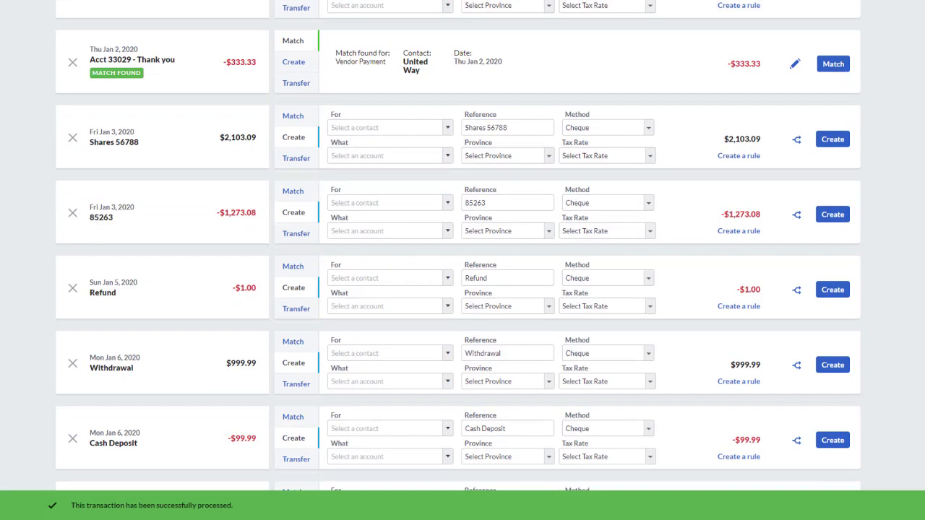
For the Staples Broadway transaction, choose Staples Business Depot as the contact and Credit/Debit Card as the payment method.
scroll(462, 260, "down", 7)
scroll(462, 260, "up", 9)
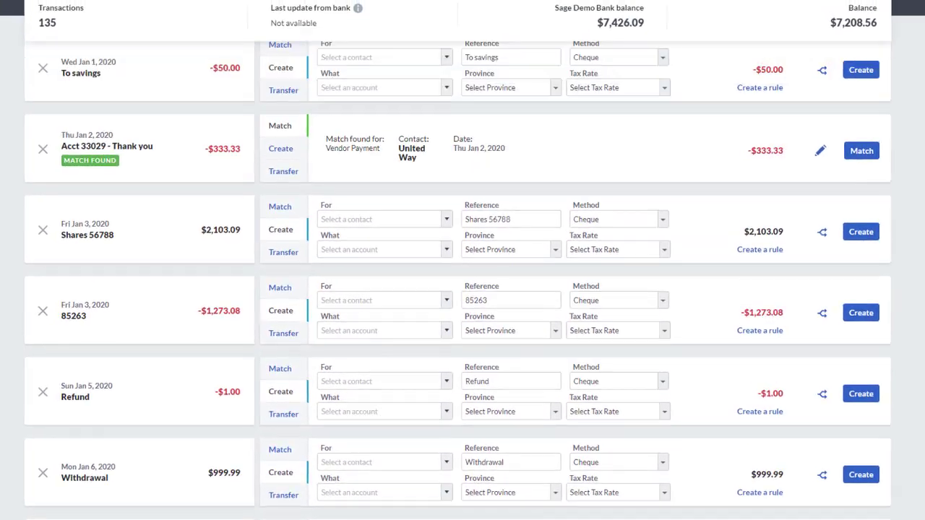
scroll(463, 260, "up", 4)
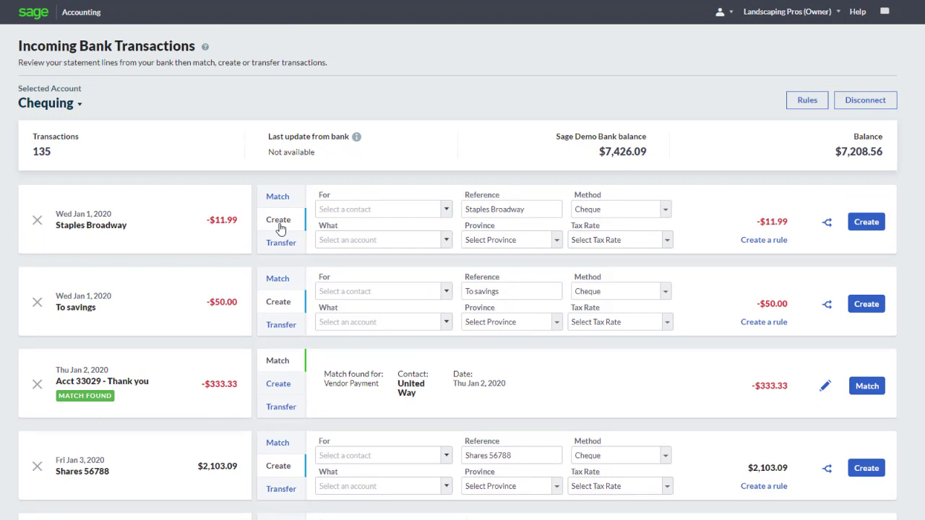
left_click(445, 209)
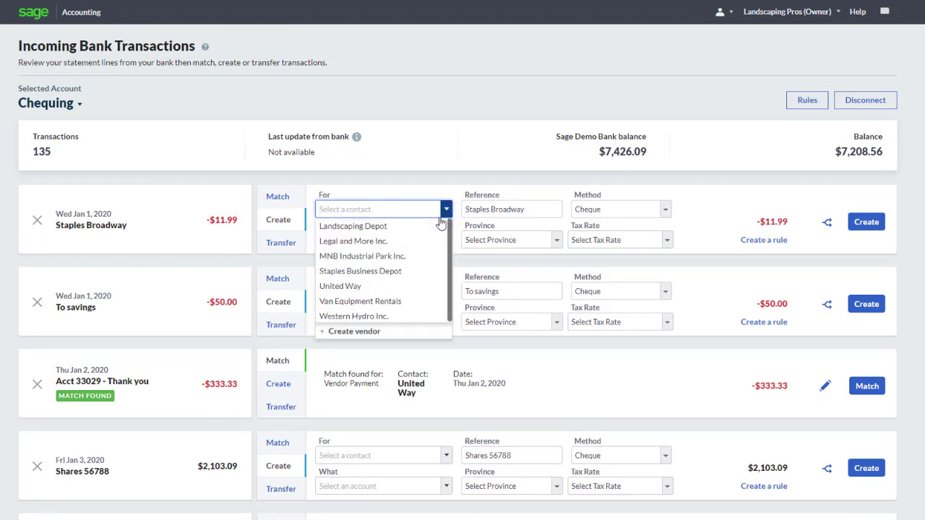
left_click(417, 272)
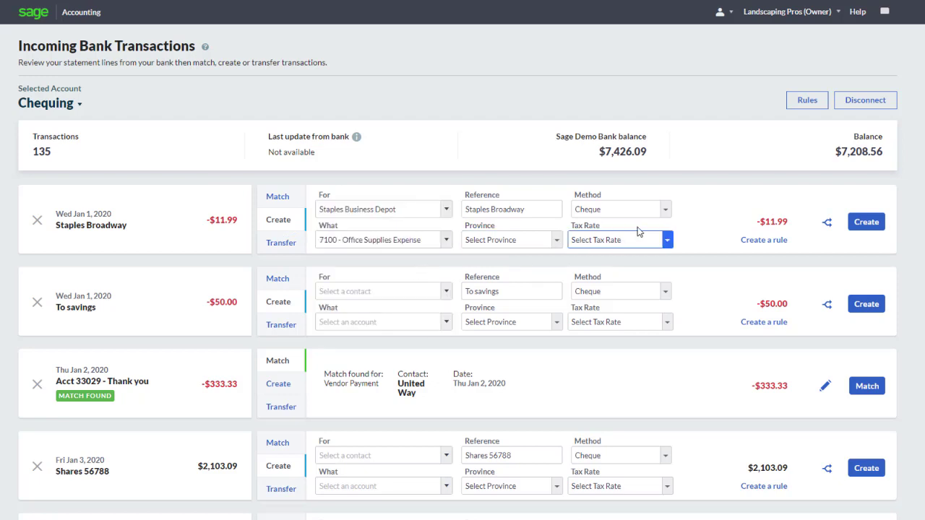
left_click(665, 210)
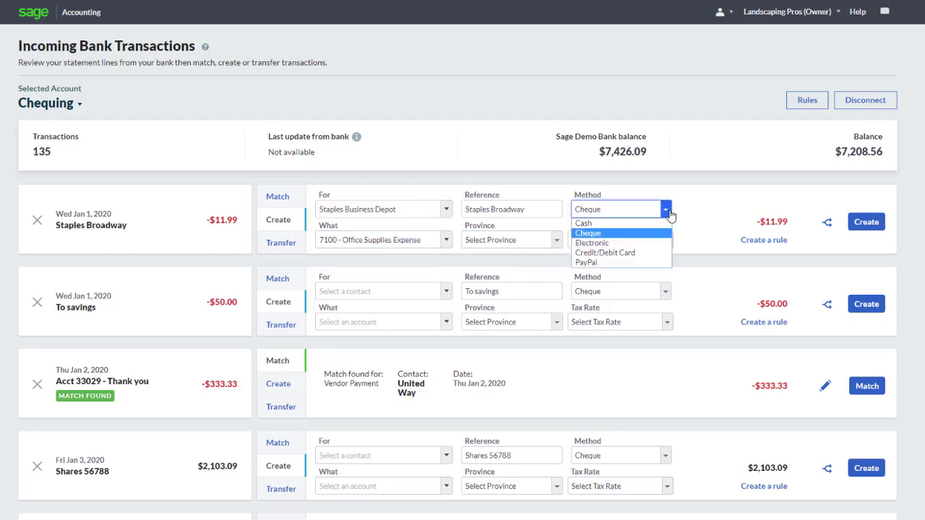
left_click(651, 253)
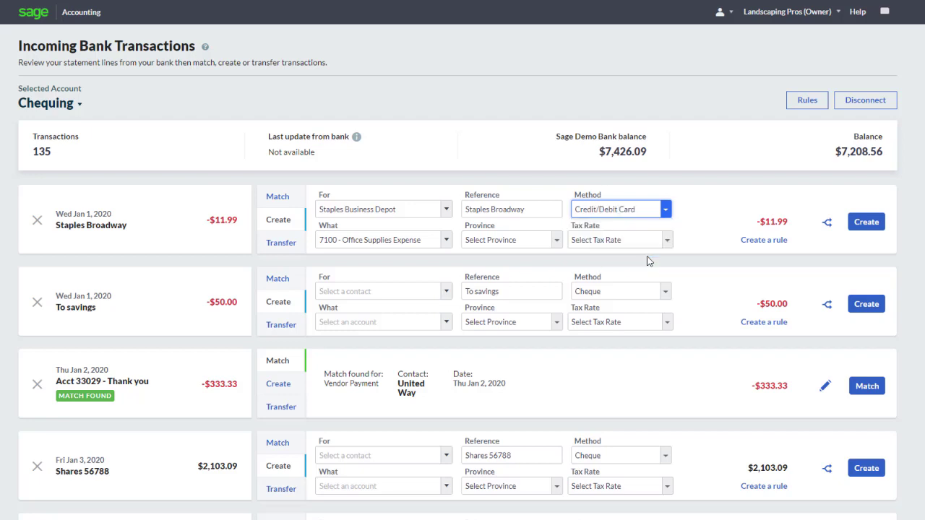
Set the Staples Broadway transaction's province to British Columbia and its tax rate to GST & PST 12.00%.
left_click(446, 242)
left_click(447, 244)
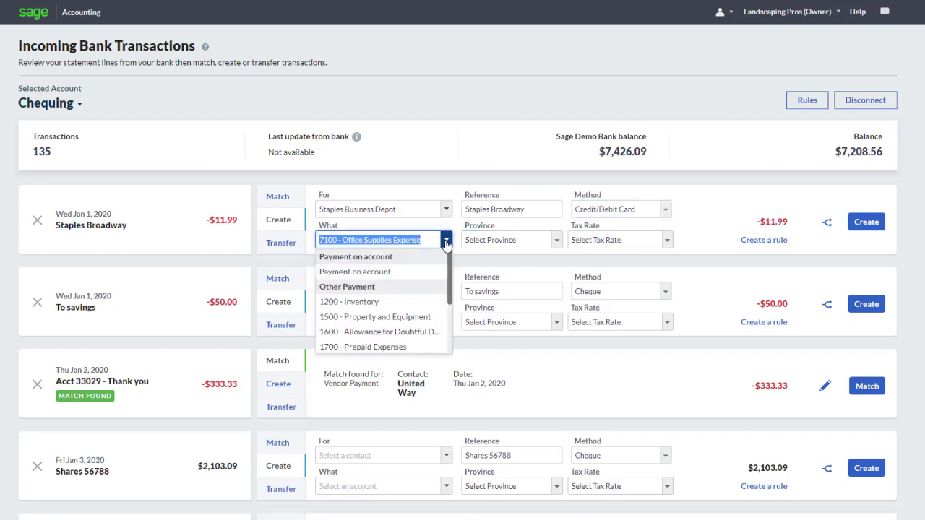
left_click(457, 244)
left_click(479, 242)
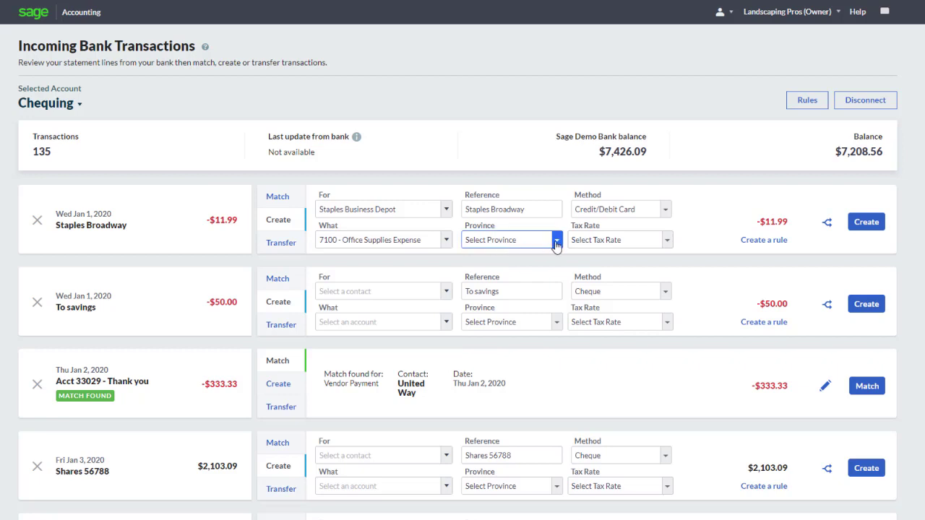
left_click(556, 240)
left_click(527, 278)
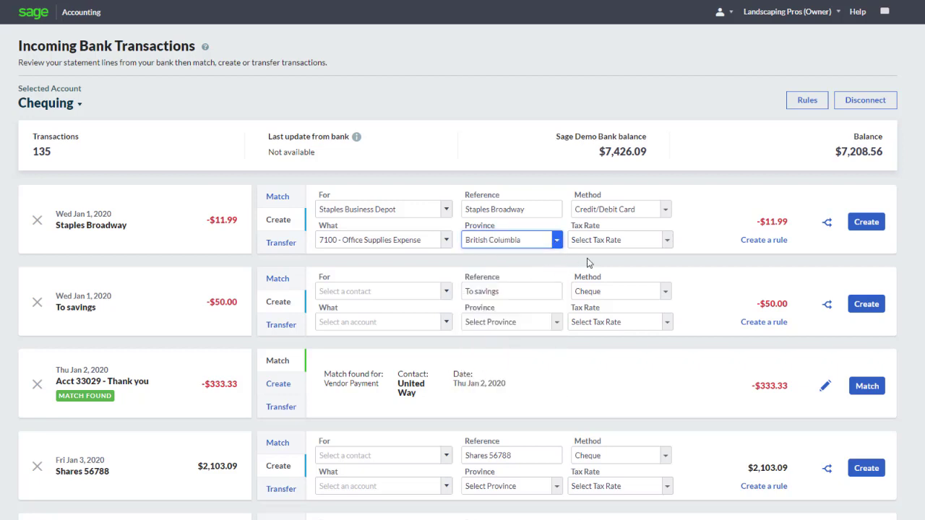
left_click(644, 243)
left_click(665, 244)
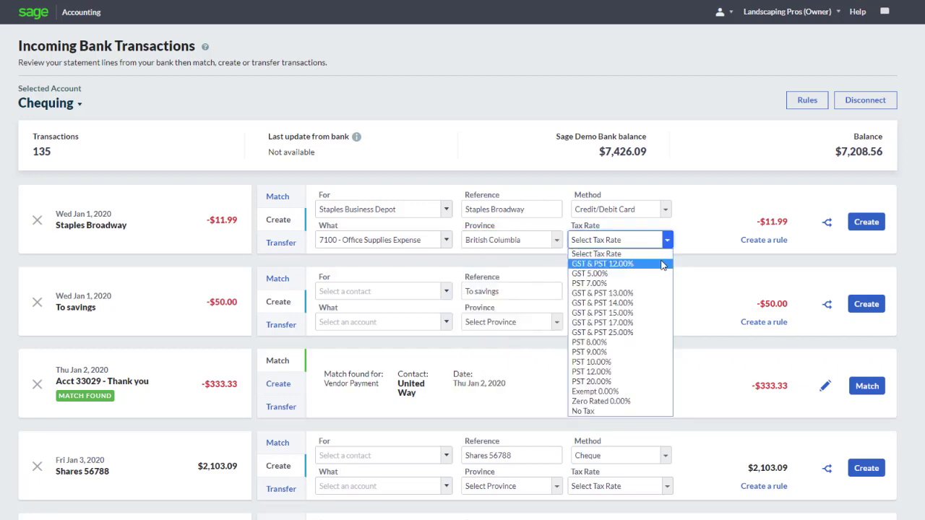
left_click(662, 265)
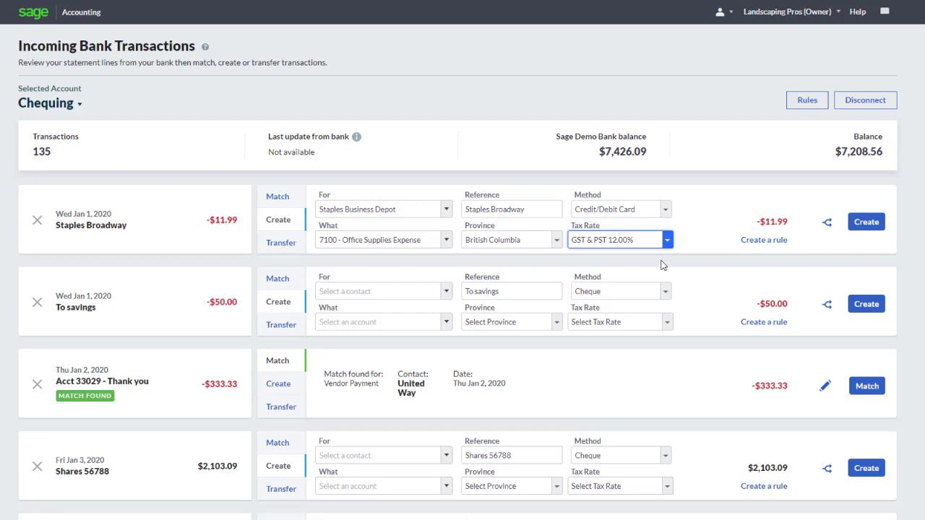
Open and cancel the split breakdown for the Staples Broadway transaction, and create it as a single entry.
left_click(827, 224)
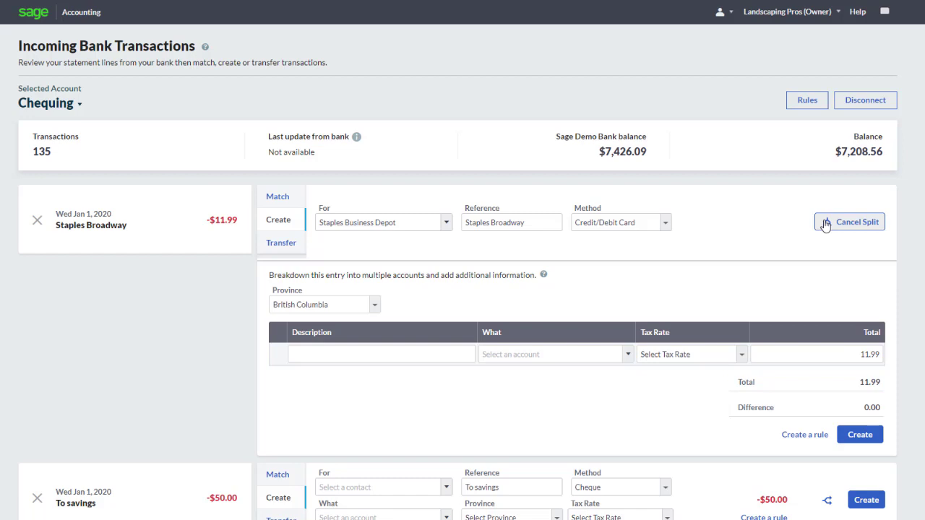
left_click(826, 224)
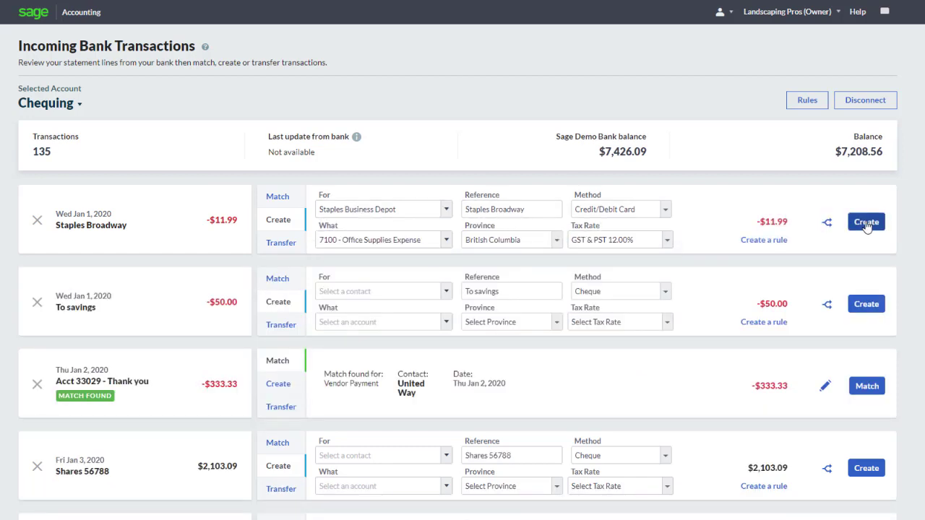
left_click(867, 224)
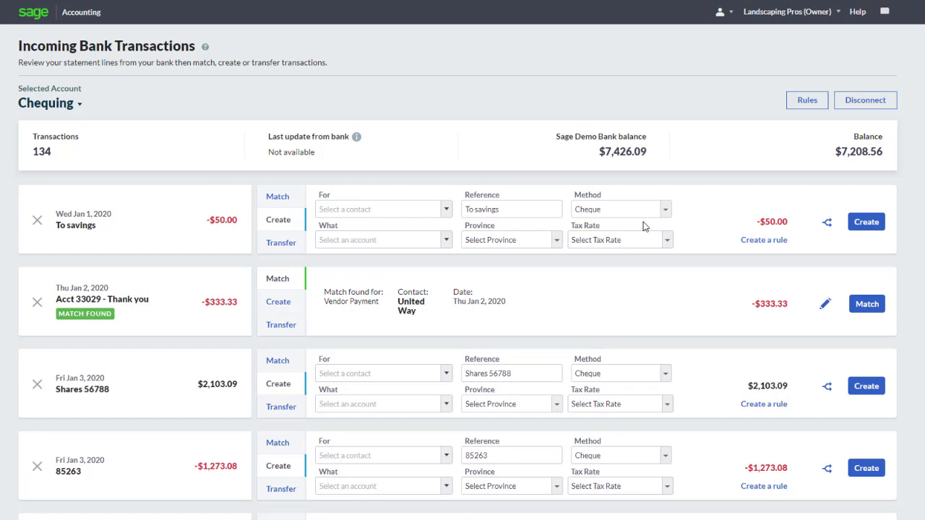
Record the To savings transaction as a bank transfer to the Savings account.
left_click(292, 245)
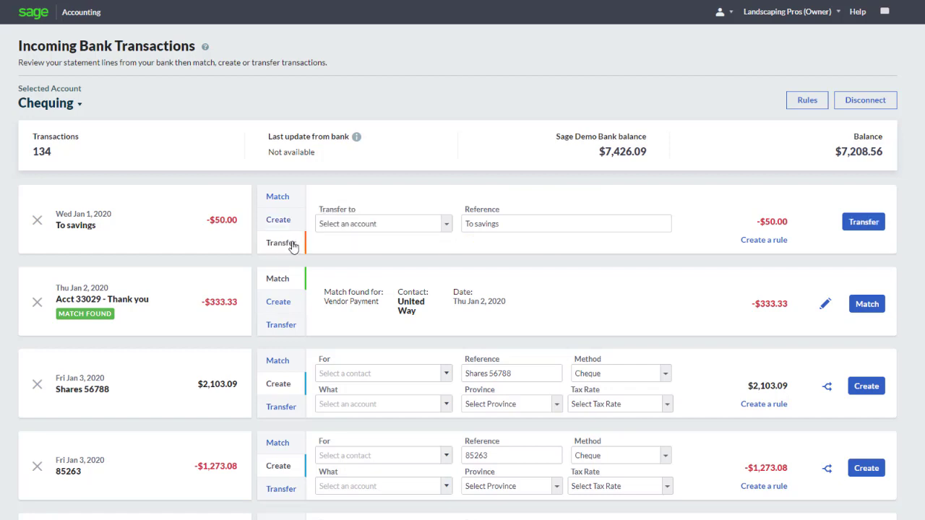
left_click(442, 225)
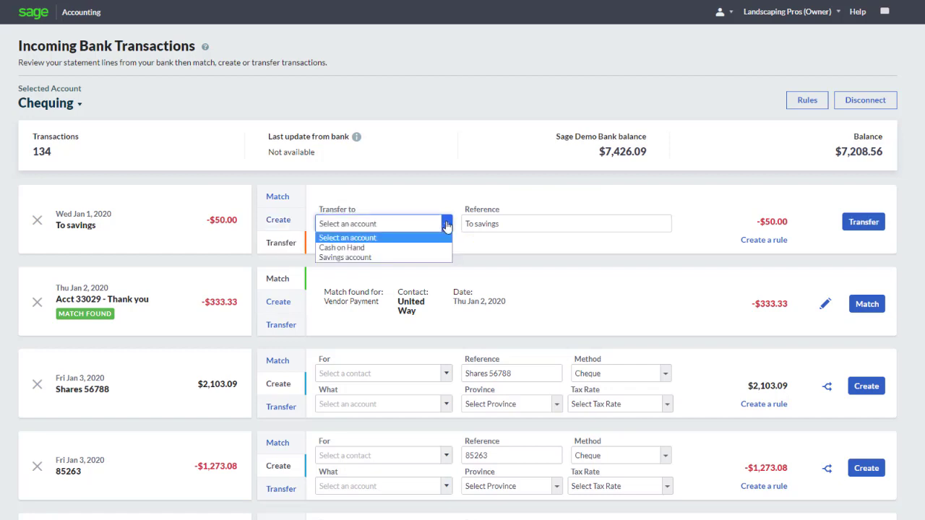
left_click(421, 258)
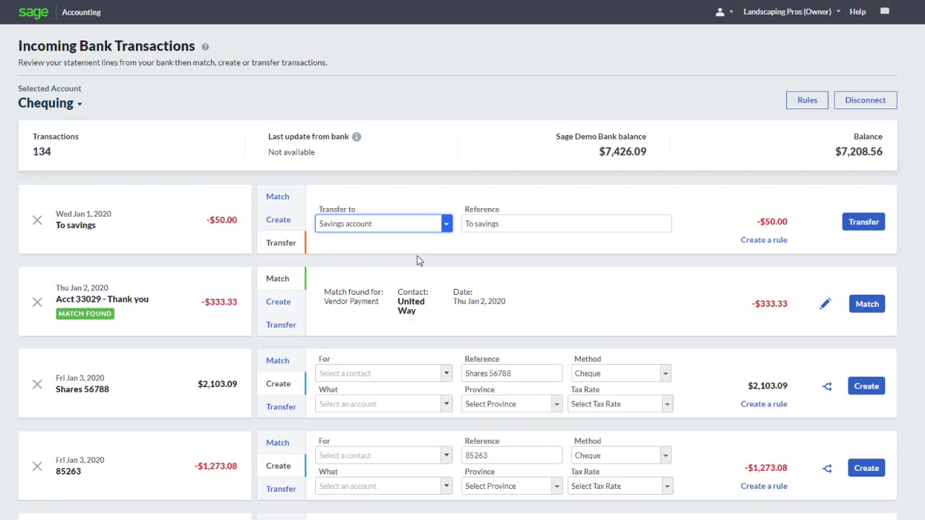
left_click(869, 224)
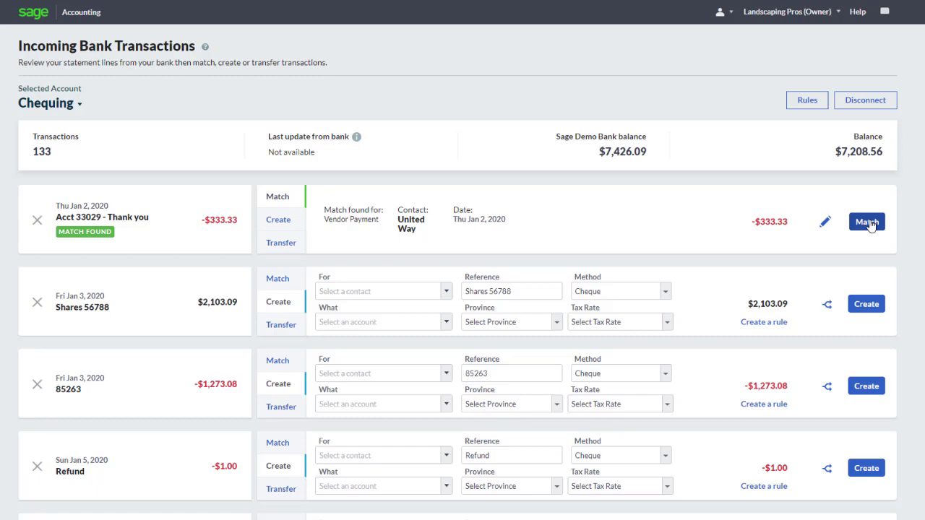
Start a new bank rule for Chequing named Office supplies that applies to payments.
left_click(810, 103)
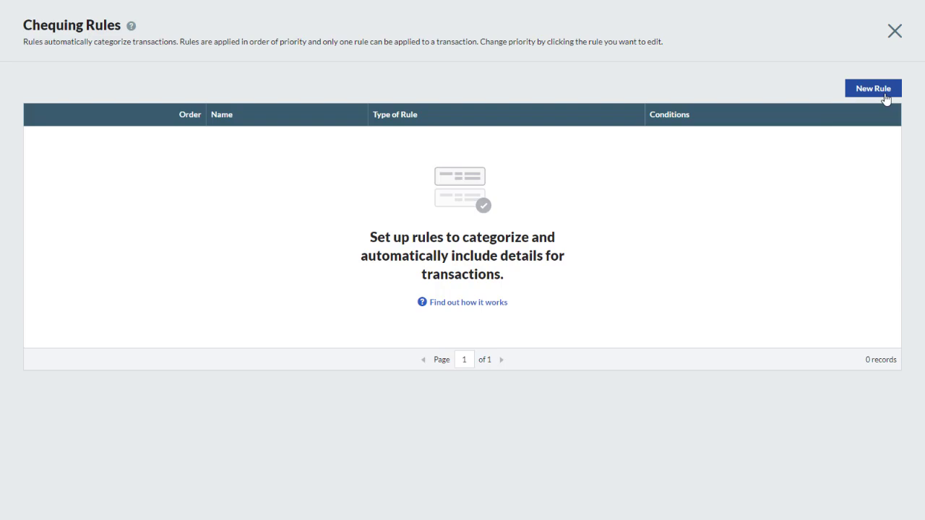
left_click(886, 97)
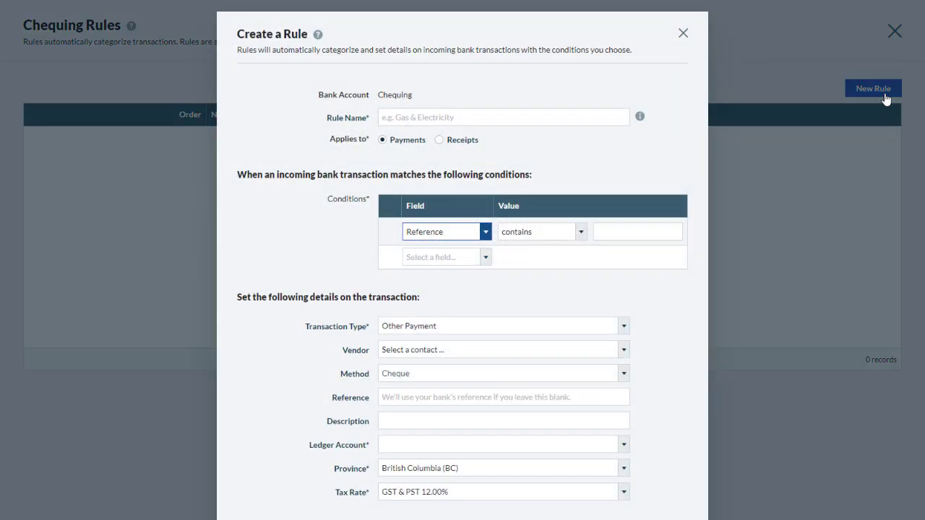
left_click(509, 118)
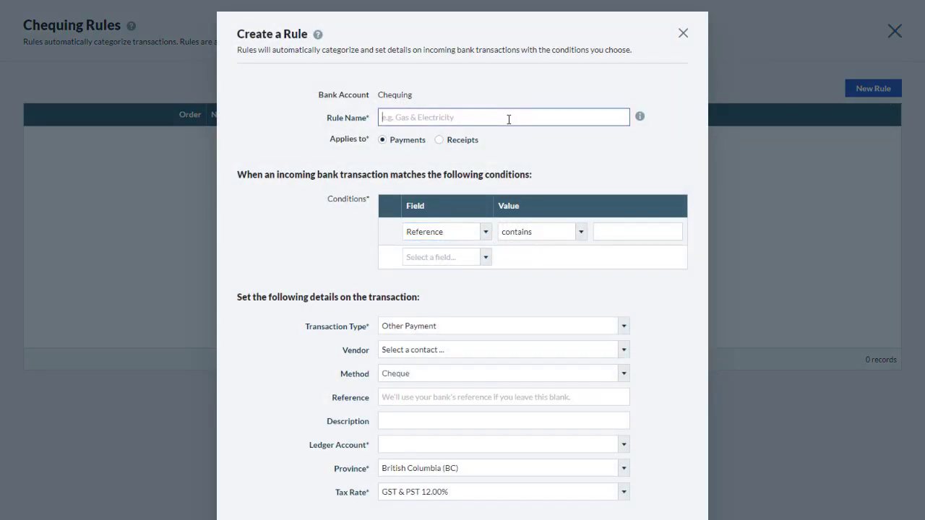
type("Office supplies")
left_click(386, 143)
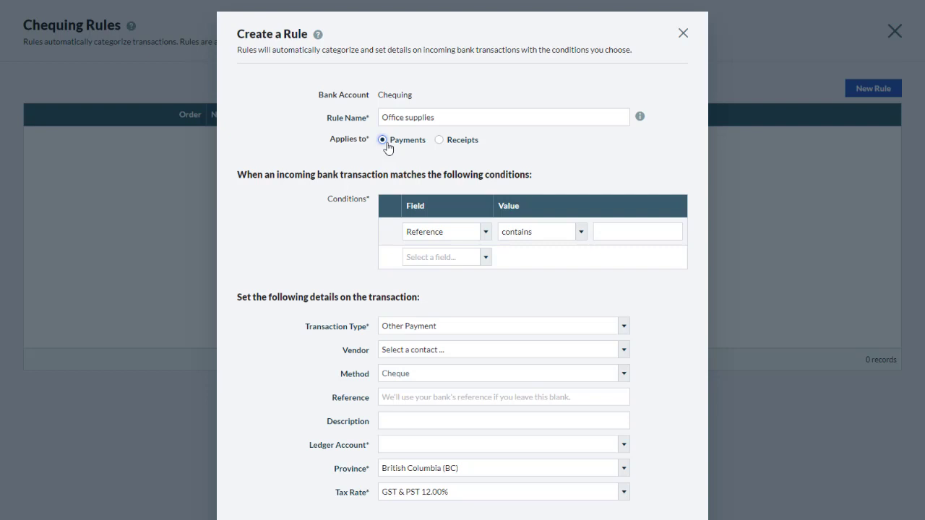
Set the rule's first condition to Reference contains Staples.
left_click(484, 235)
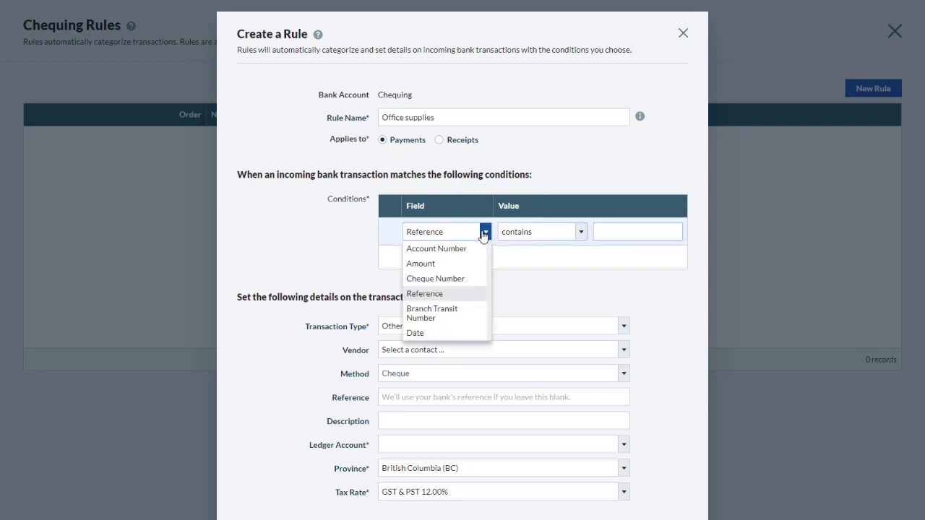
left_click(467, 294)
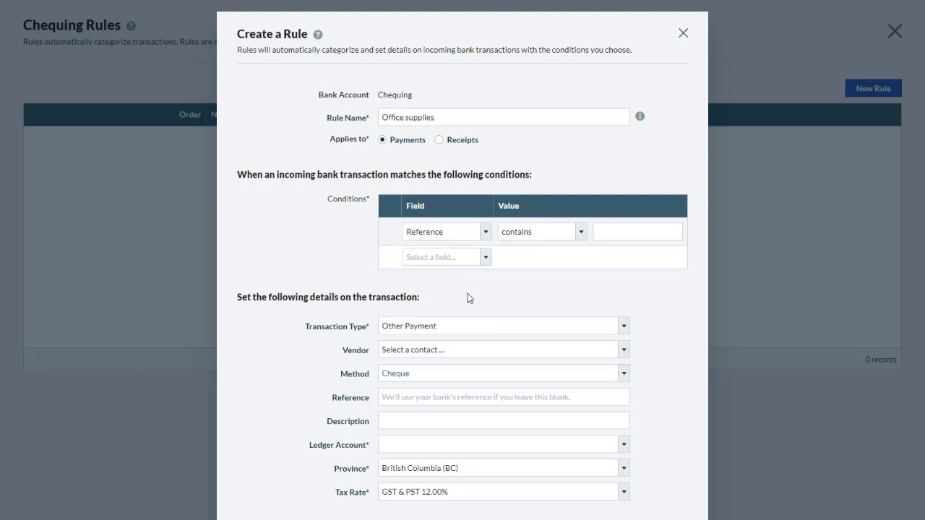
left_click(642, 236)
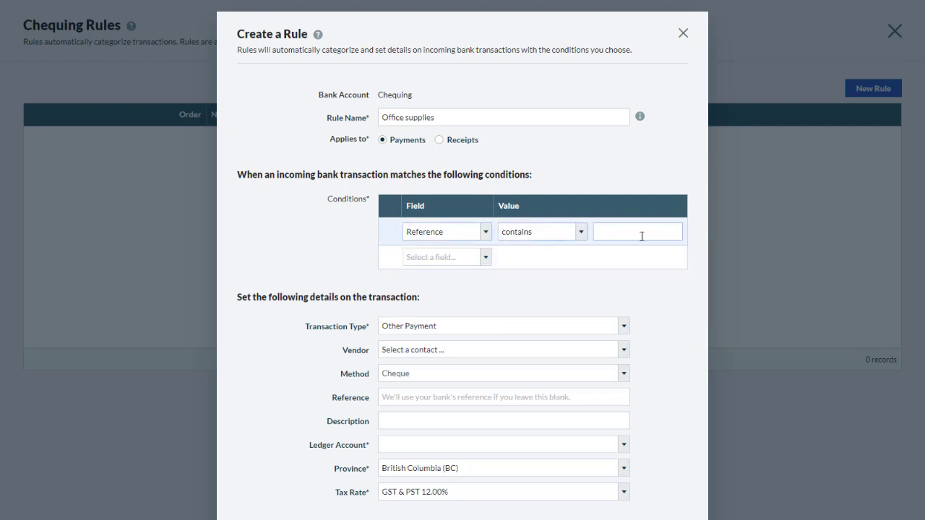
type("Staples")
left_click(582, 233)
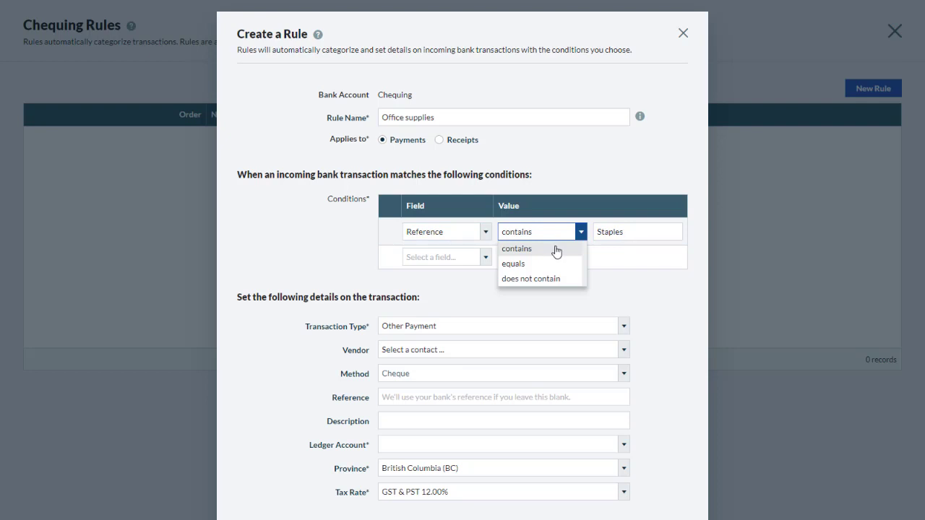
left_click(555, 249)
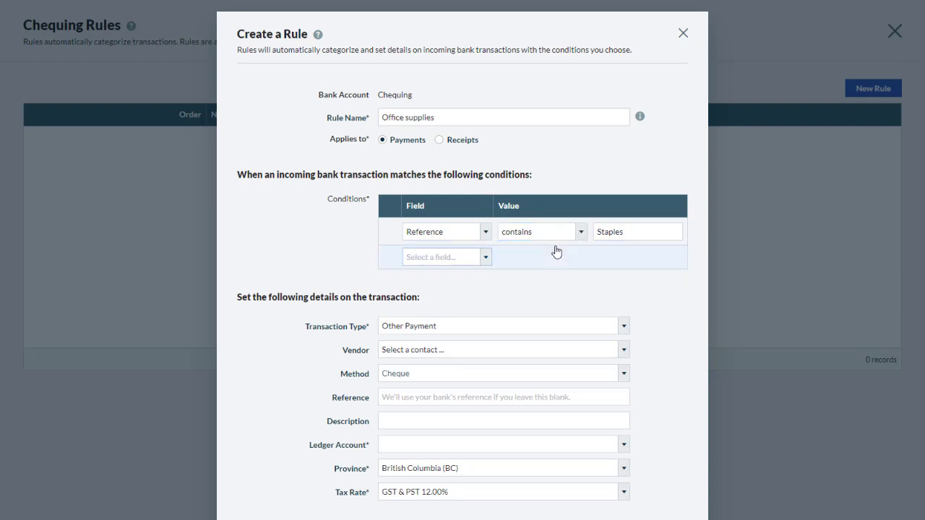
Add a second rule condition requiring the Amount to be less than or equal to 200.
left_click(484, 258)
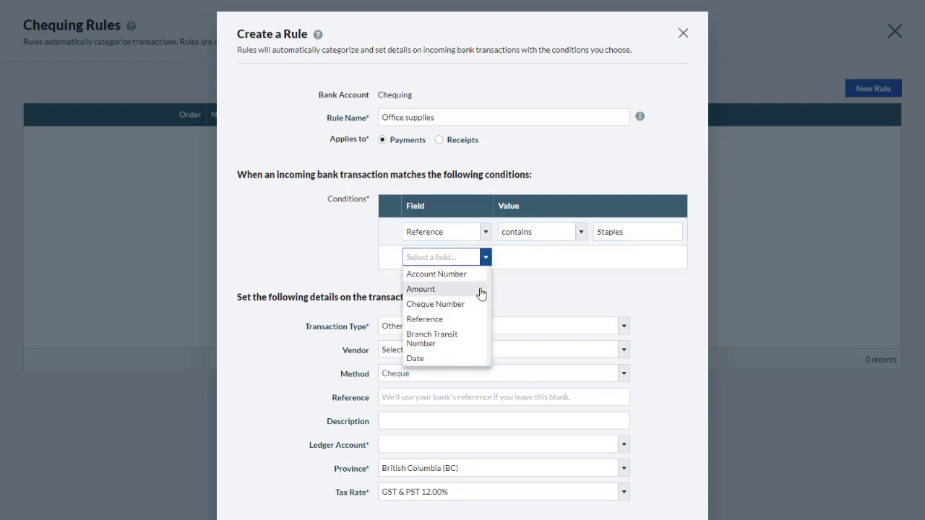
left_click(480, 289)
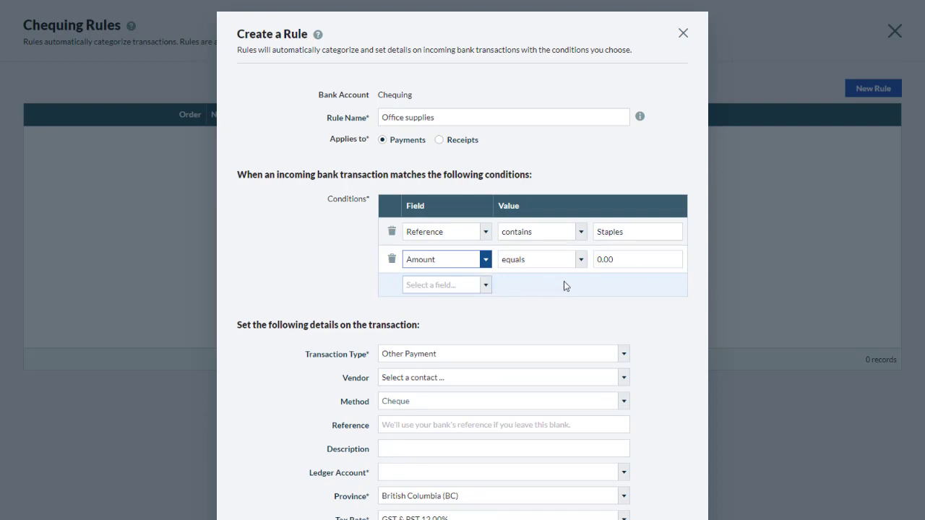
left_click(584, 265)
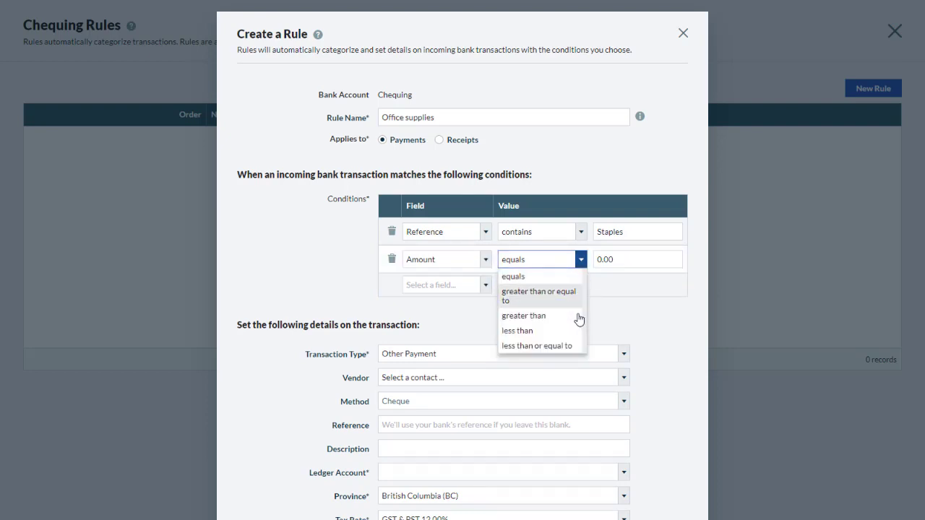
left_click(571, 346)
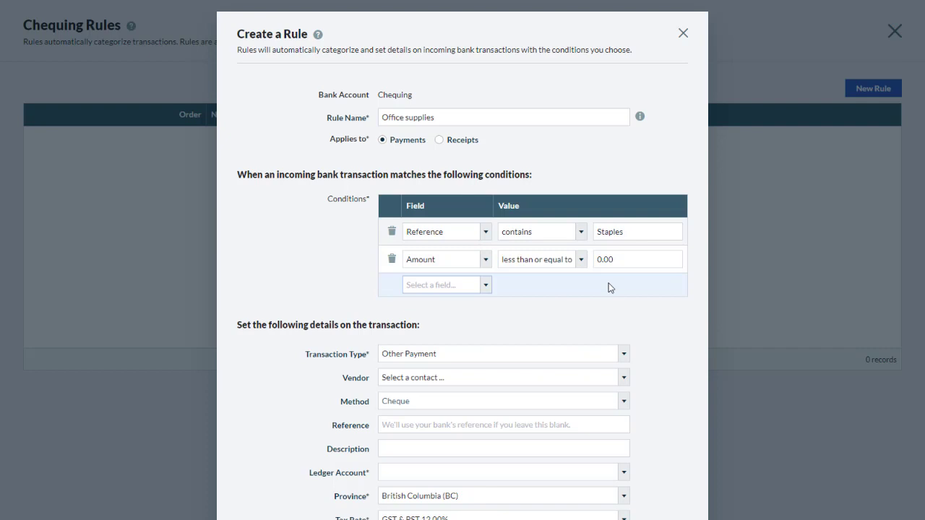
left_click_drag(620, 261, 584, 270)
type("200")
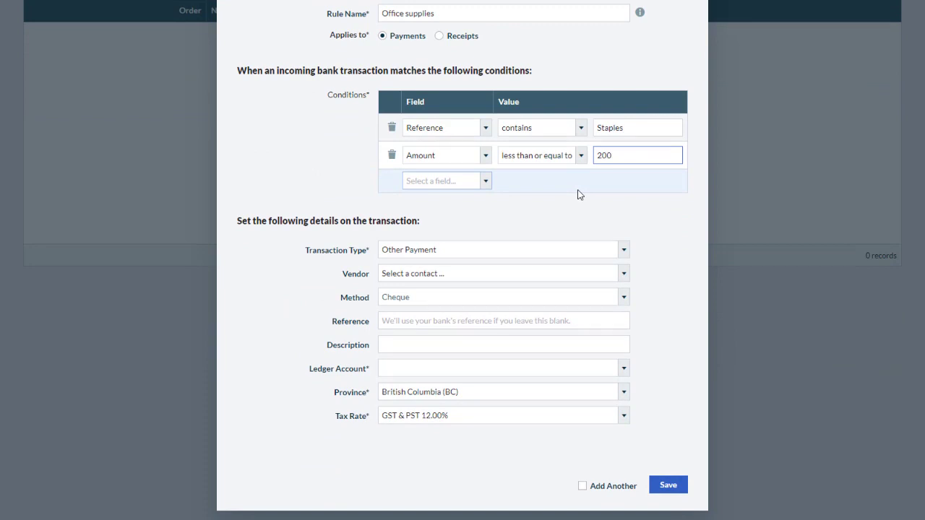
Set the rule's transaction type to Other Payment, the vendor to Staples Business Depot and the method to Credit/Debit Card.
left_click(626, 250)
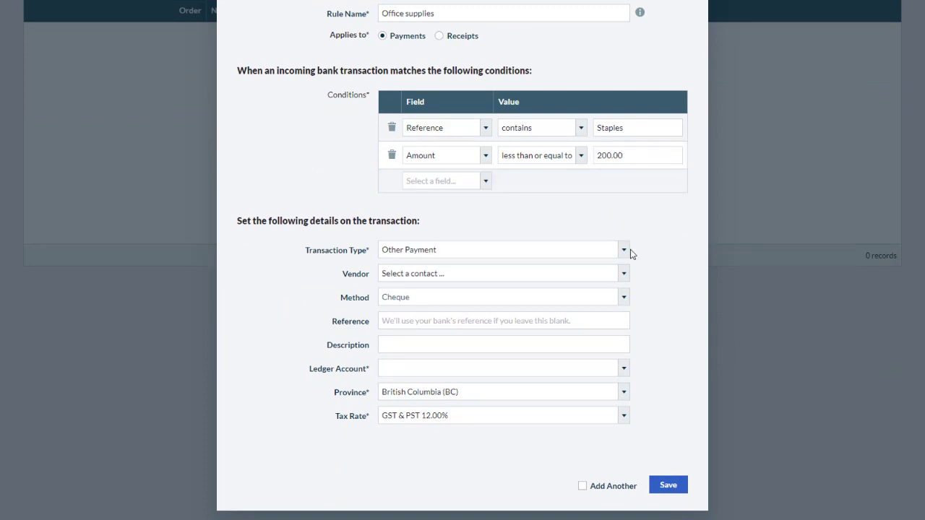
left_click(605, 284)
left_click(625, 279)
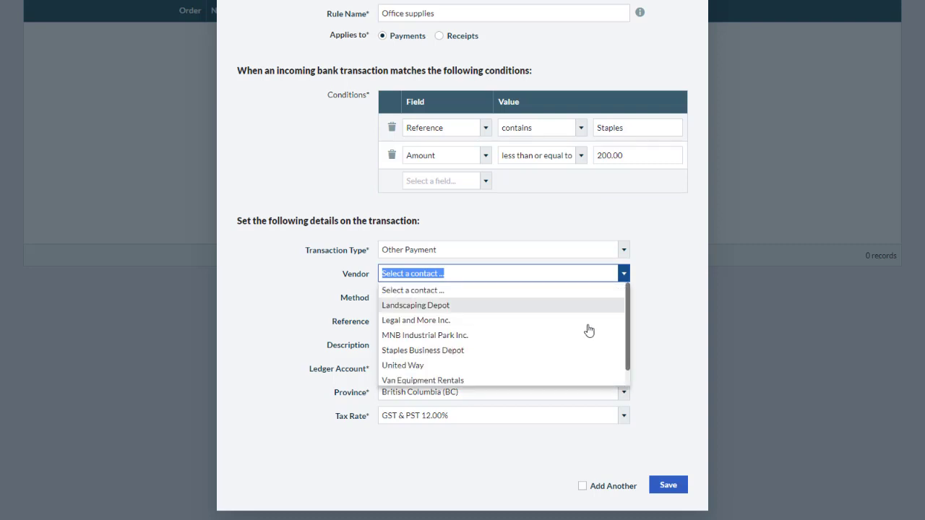
left_click(572, 350)
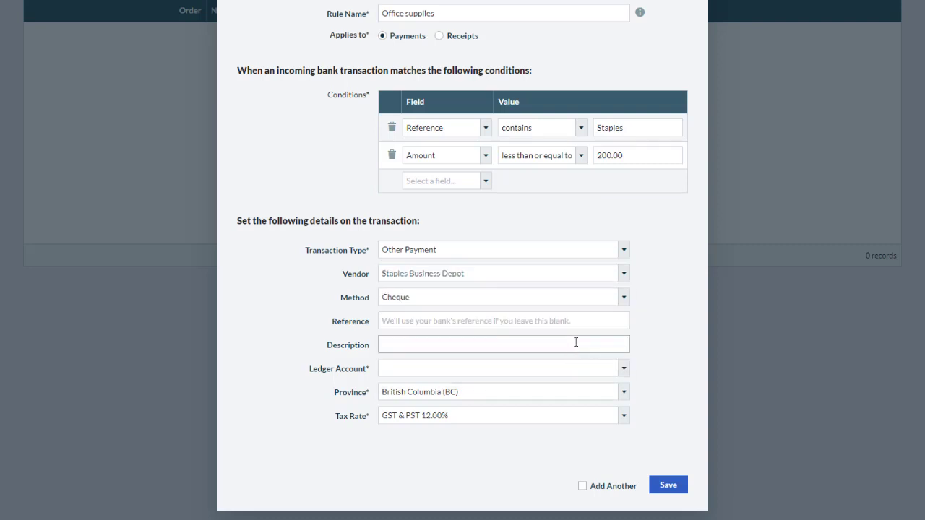
left_click(622, 298)
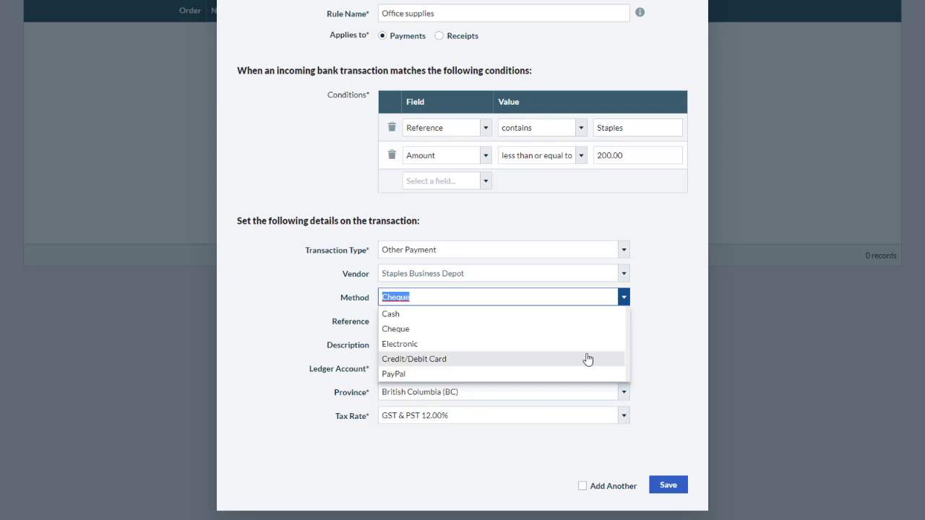
left_click(588, 360)
Assign Office Supplies Expense (7100) as the rule's ledger account, save the rule and return to the incoming bank transactions.
left_click(621, 368)
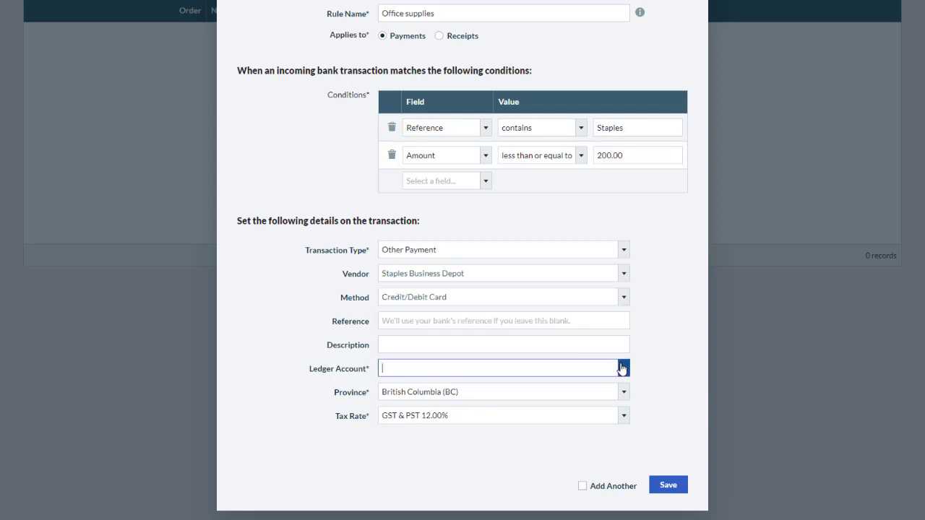
type("off")
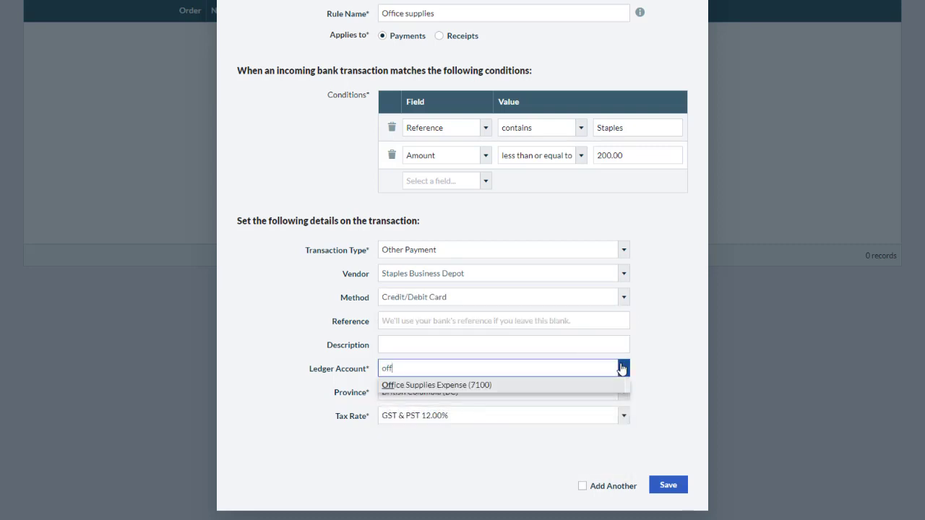
left_click(454, 387)
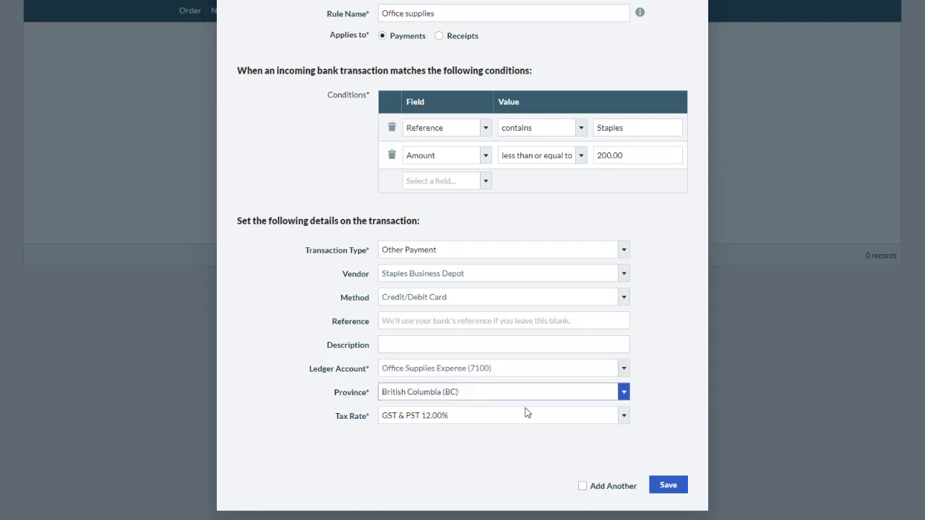
left_click(666, 488)
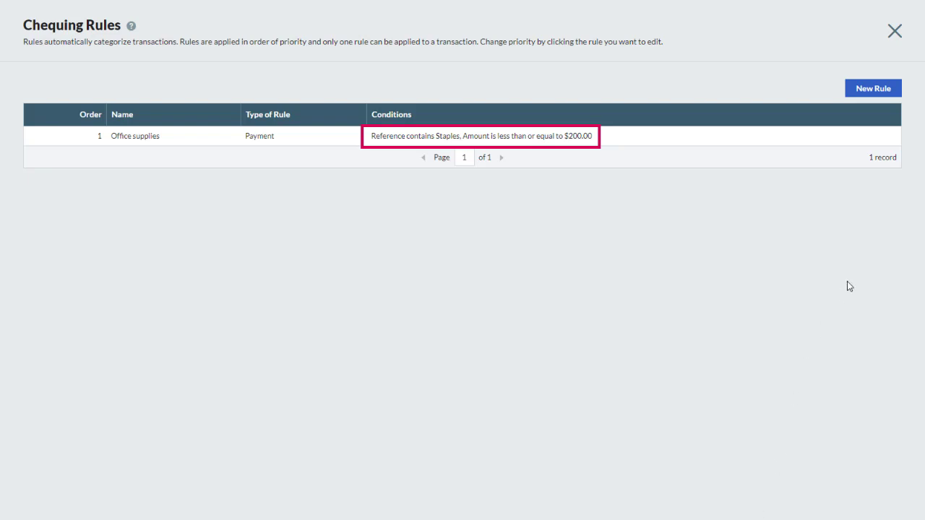
left_click(895, 31)
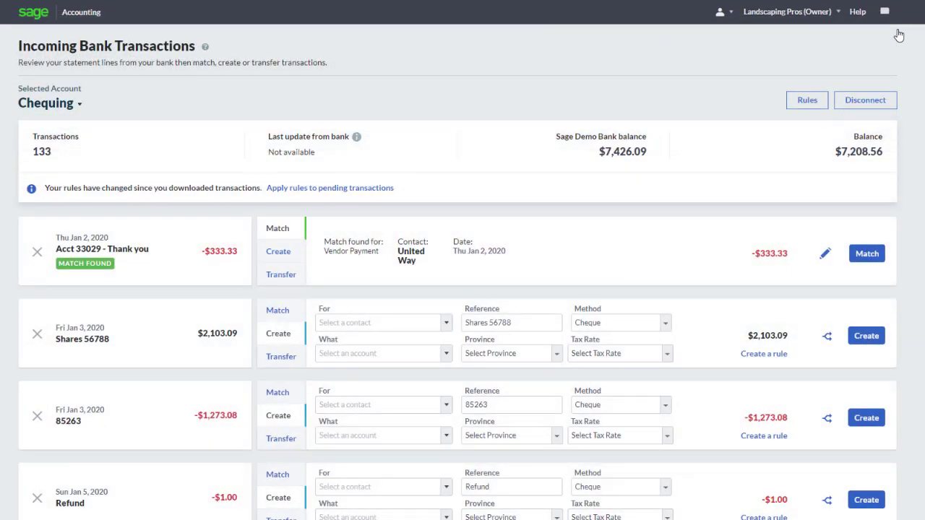